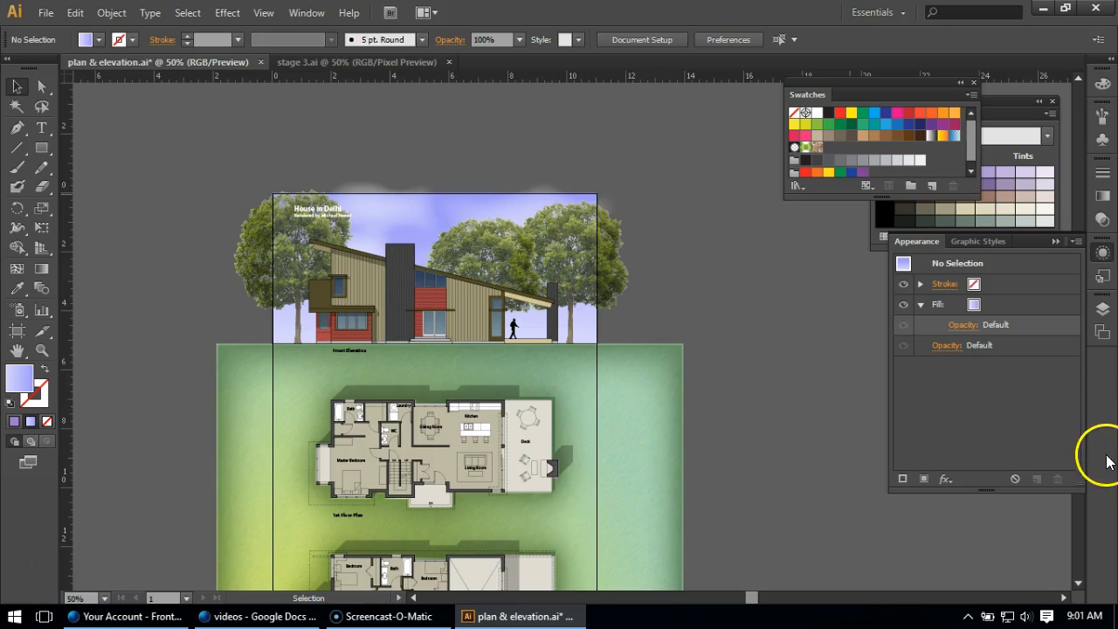
Show the layer list and move the gradient sky rectangle off the artboard into the empty area beside the front elevation
click(1103, 314)
drag(1078, 411, 1081, 542)
click(300, 207)
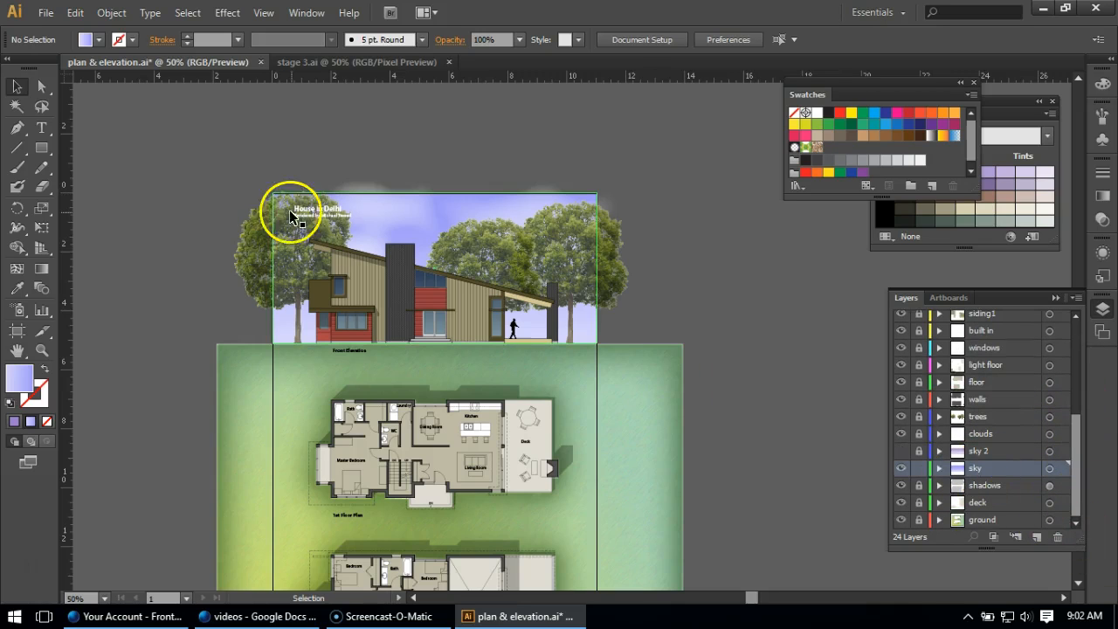
drag(418, 234, 90, 219)
click(412, 597)
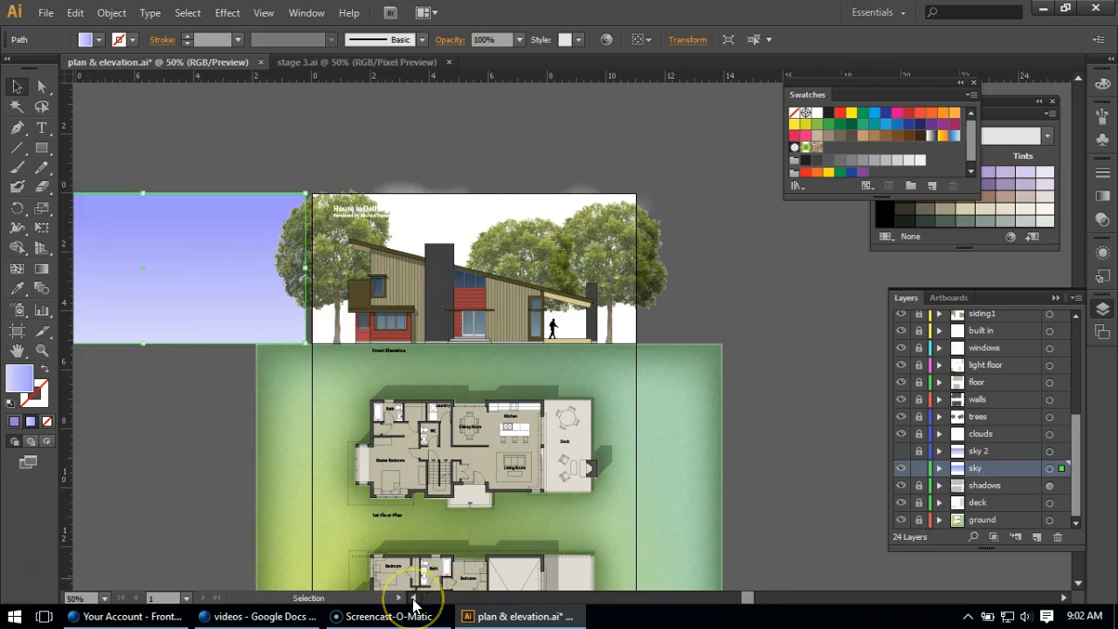
drag(387, 312, 319, 310)
click(356, 422)
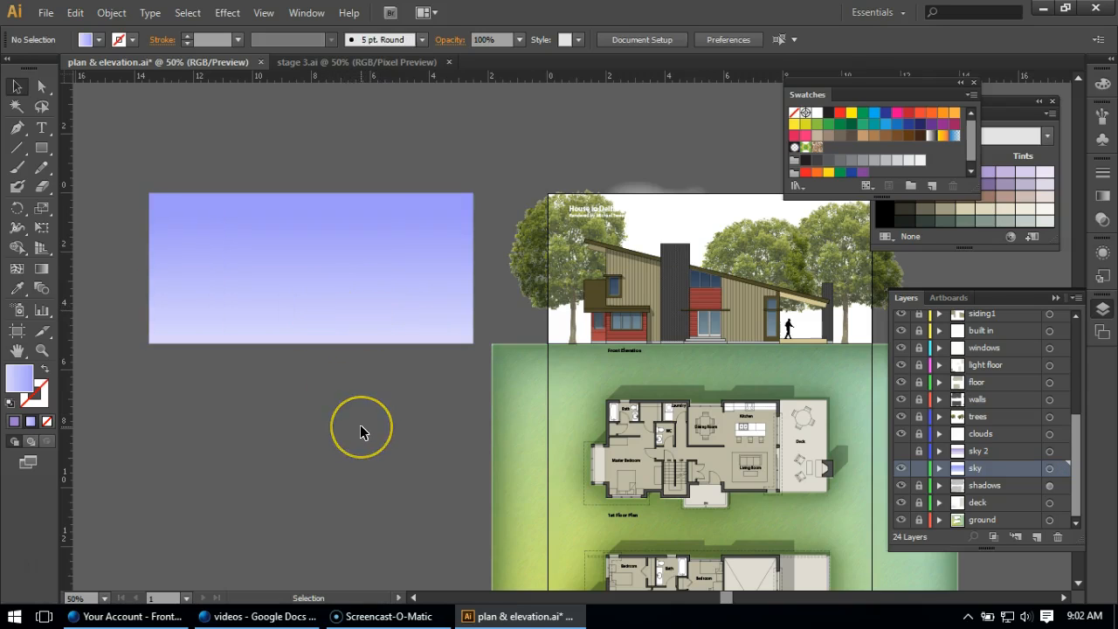
Open the Stained Glass texture effect for the sky rectangle and fit more of the shape into its preview
click(324, 257)
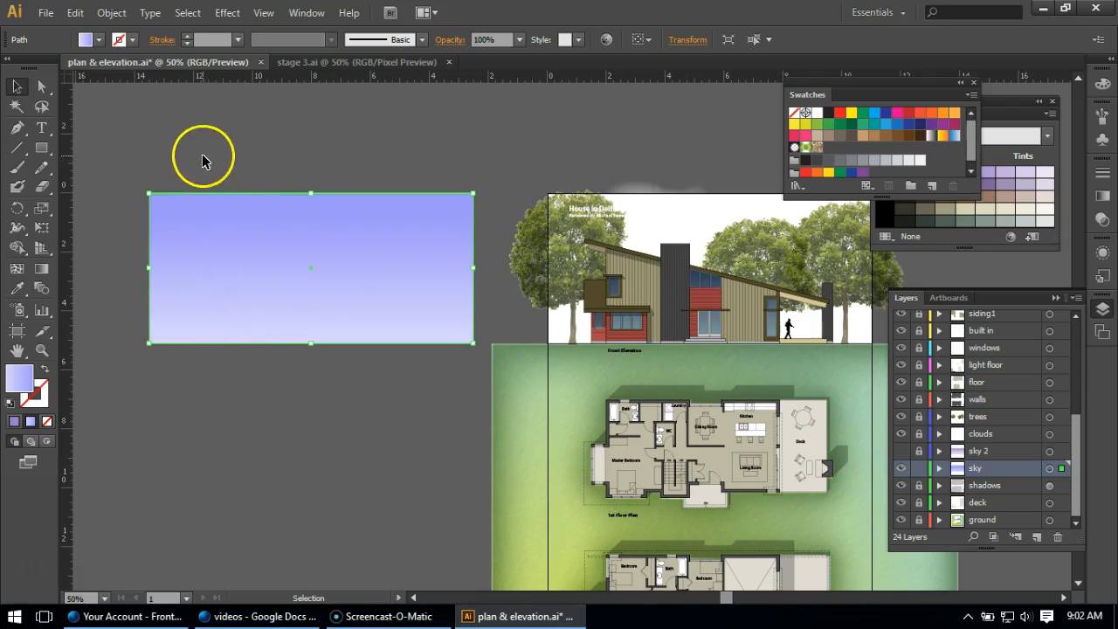
click(227, 13)
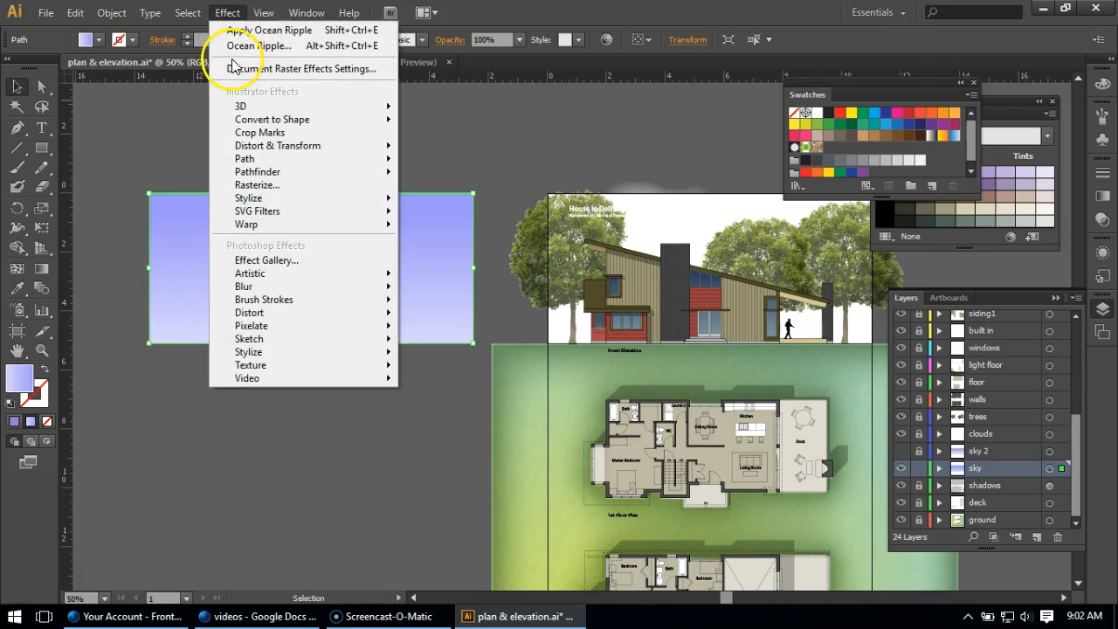
mouse_move(293, 365)
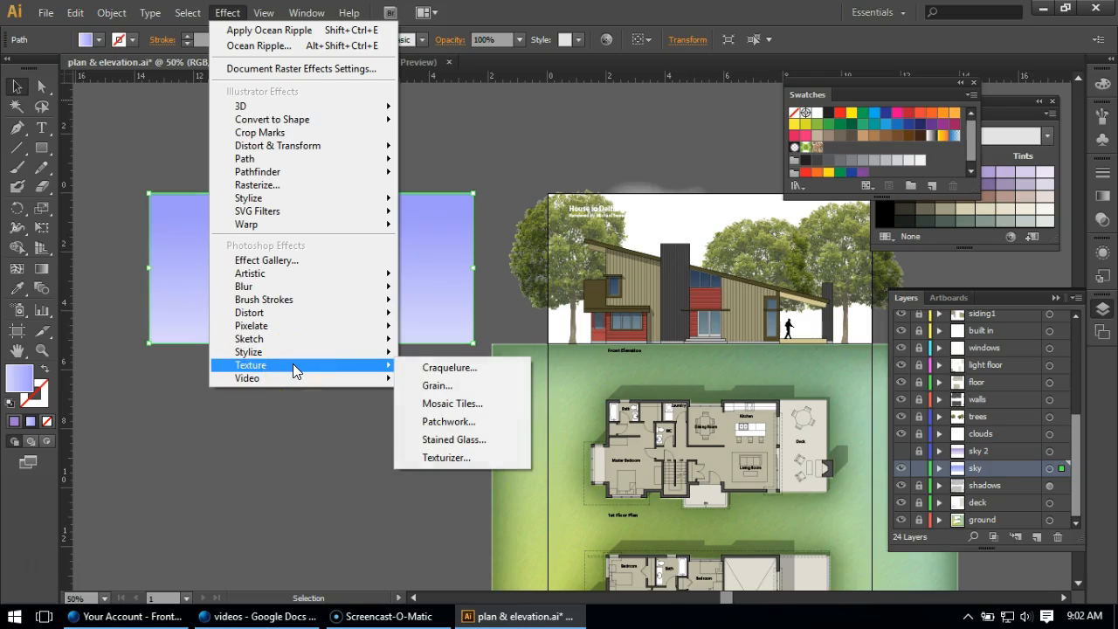
click(460, 443)
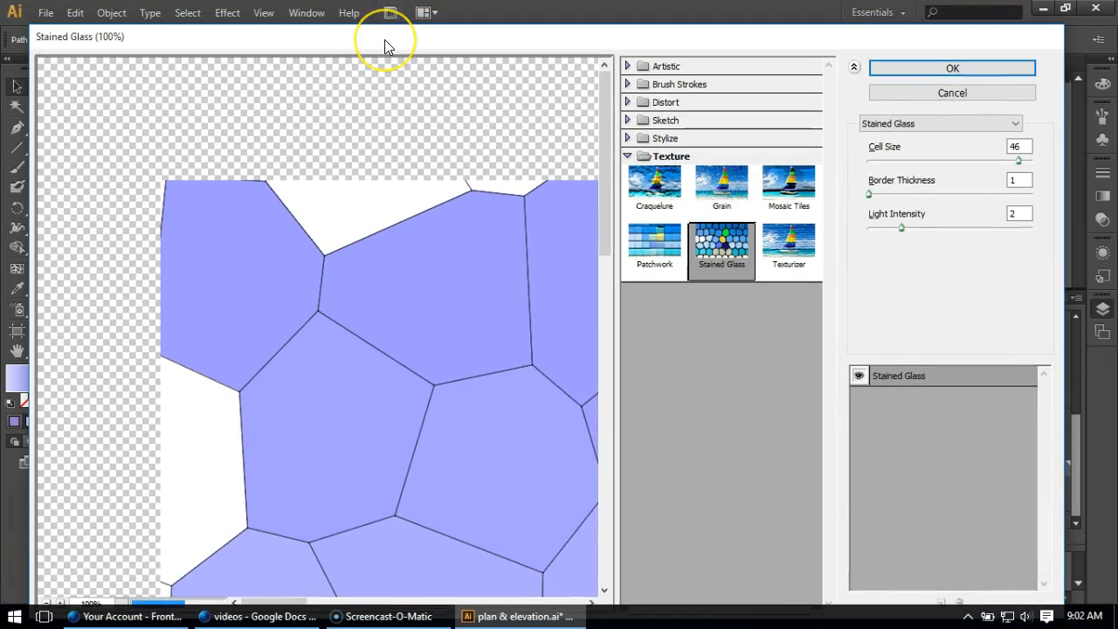
mouse_move(461, 37)
mouse_down()
mouse_move(437, 17)
mouse_move(446, 22)
mouse_up()
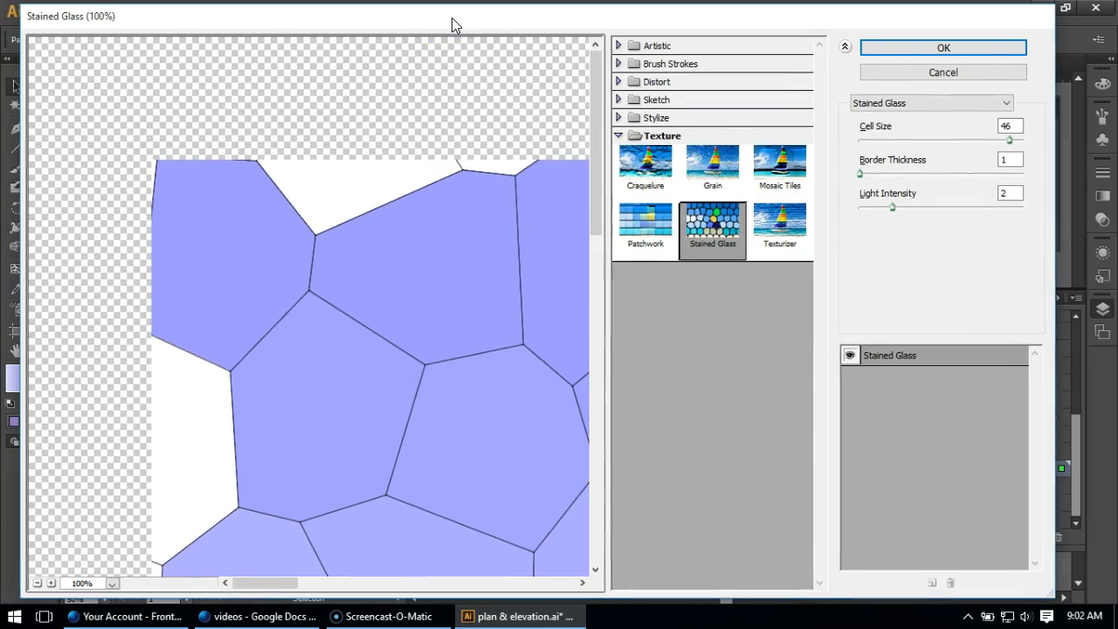
drag(331, 25, 372, 23)
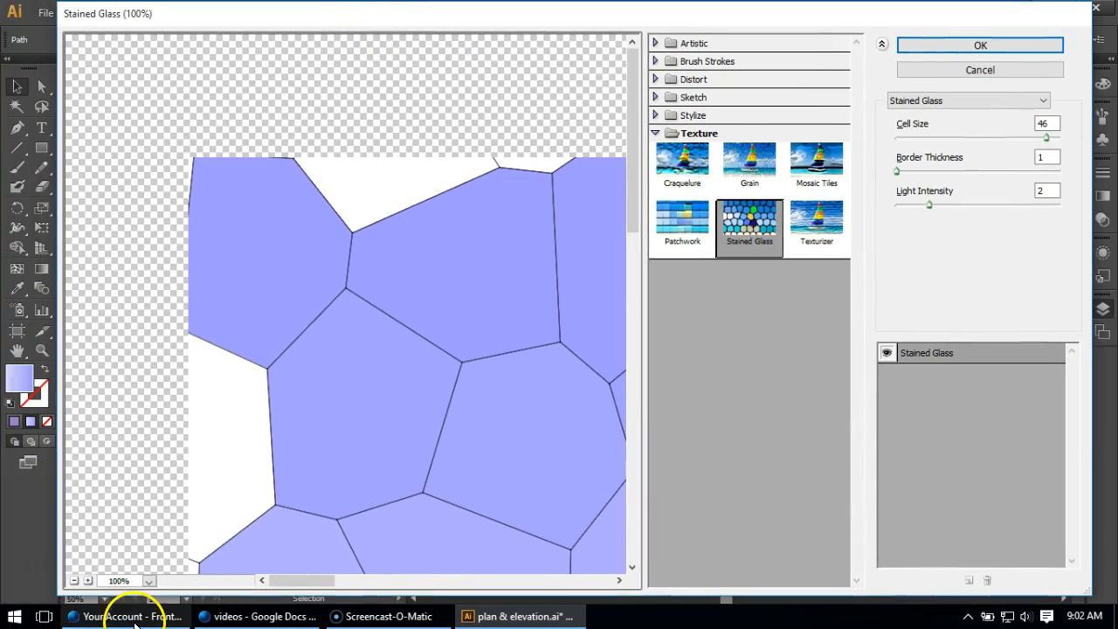
click(74, 581)
click(74, 581)
click(74, 581)
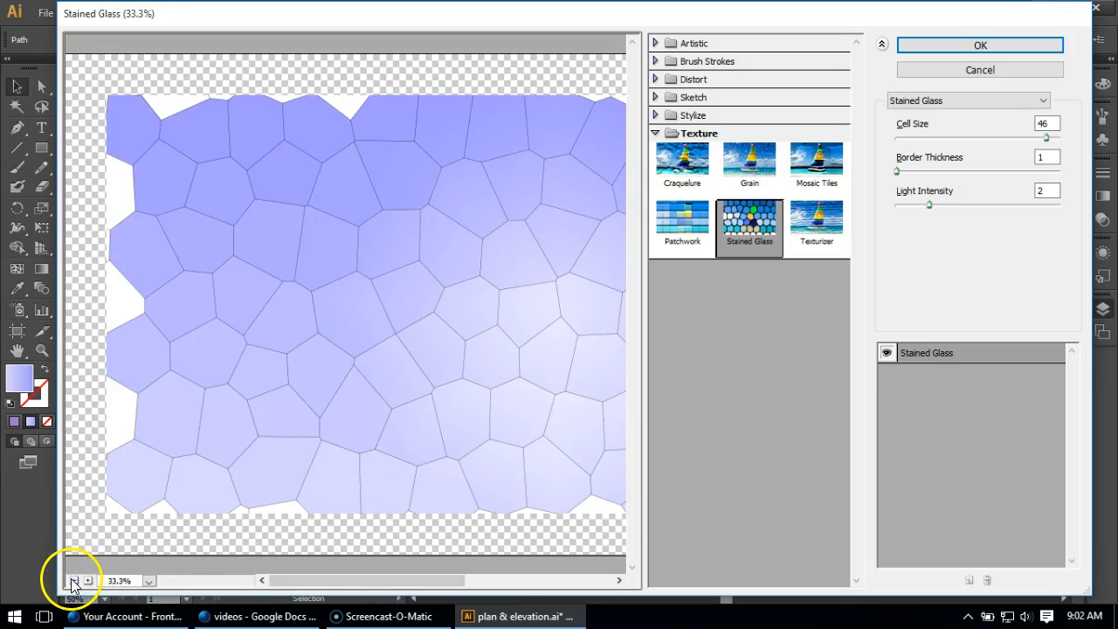
click(74, 580)
mouse_move(393, 579)
mouse_down()
mouse_move(407, 585)
mouse_move(398, 586)
mouse_up()
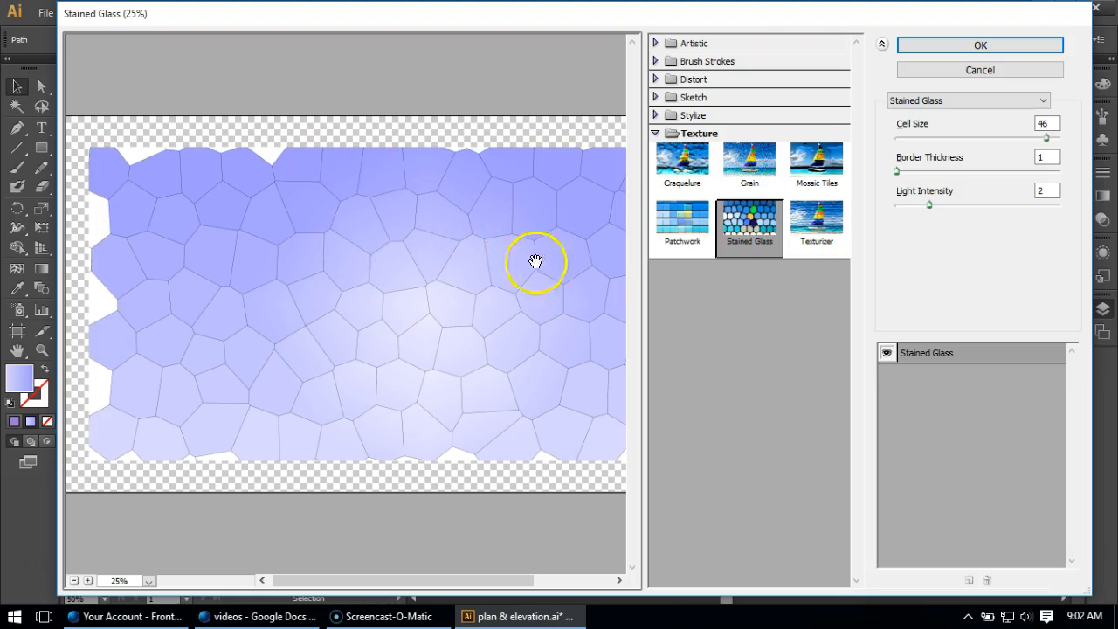
click(314, 210)
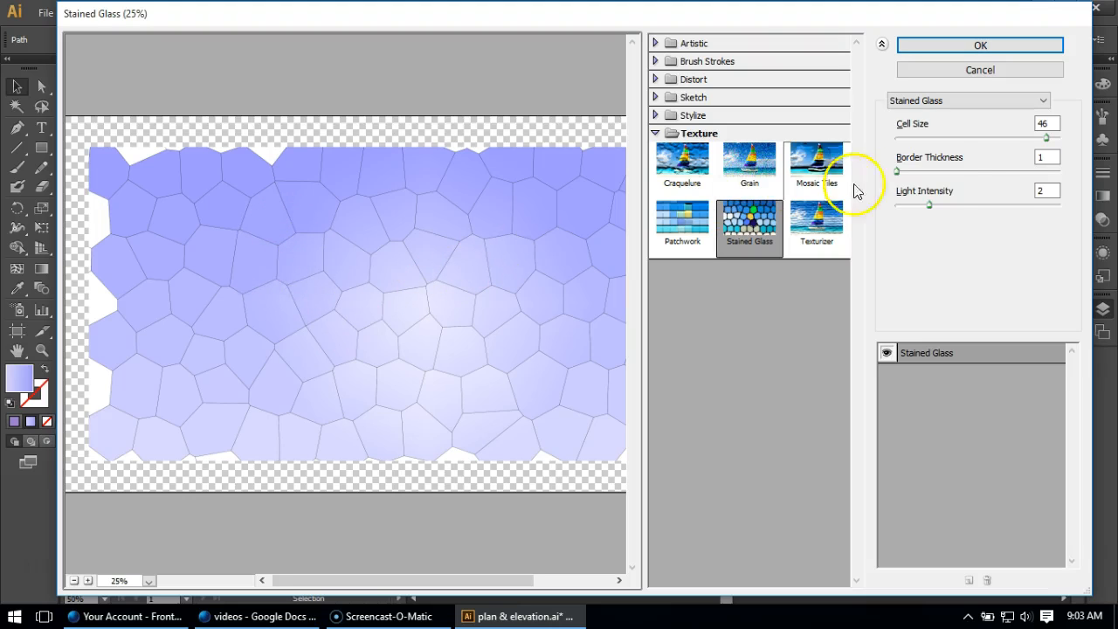
Apply Stained Glass to the sky with cell size 46, border thickness 1 and light intensity 3
drag(1047, 138, 1054, 137)
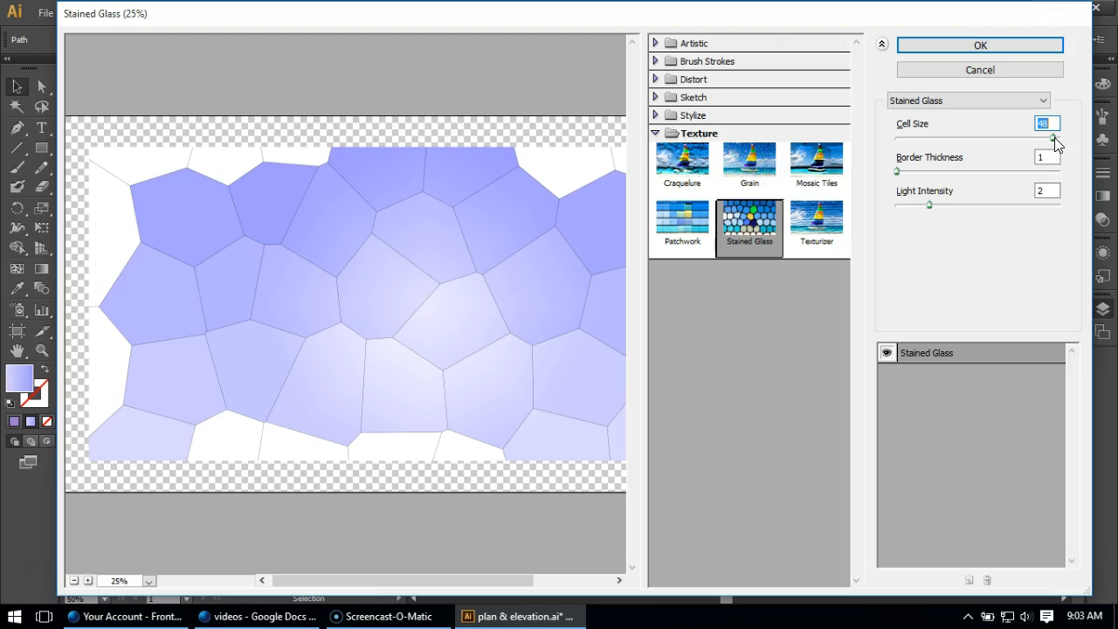
drag(1056, 137, 948, 145)
drag(1030, 142, 1049, 147)
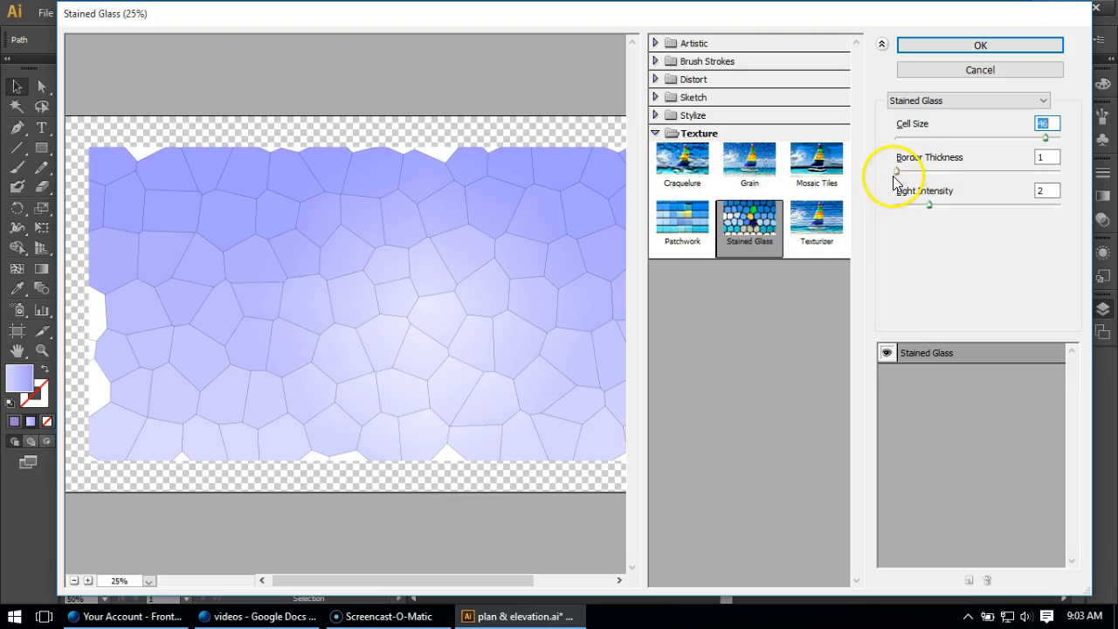
mouse_move(897, 170)
mouse_down()
mouse_move(1026, 169)
mouse_move(1061, 181)
mouse_move(889, 188)
mouse_up()
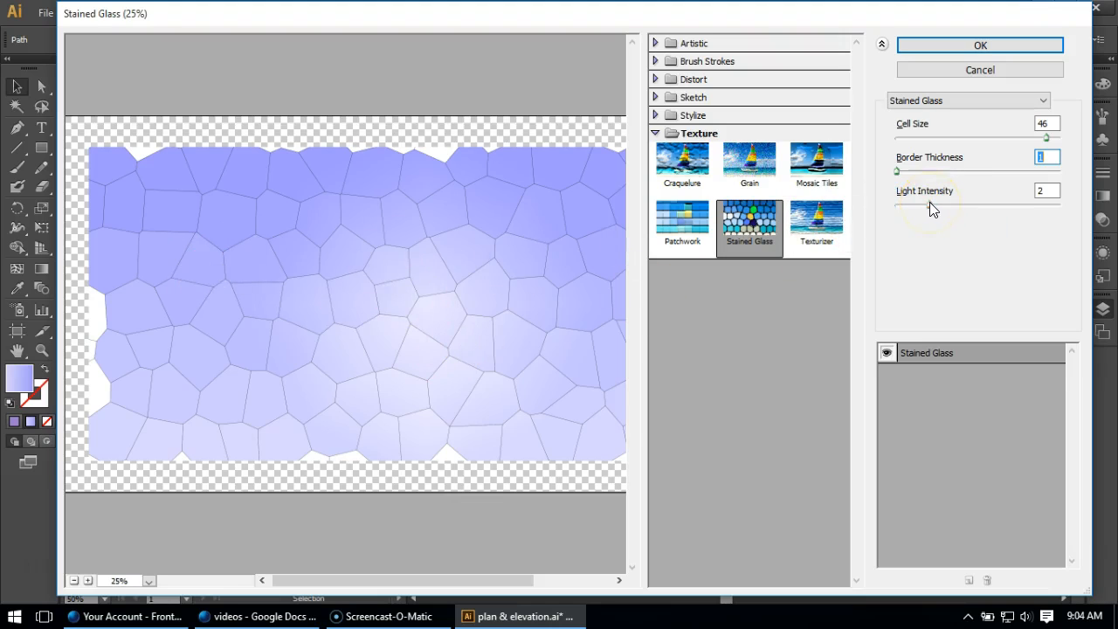
drag(929, 202, 1002, 207)
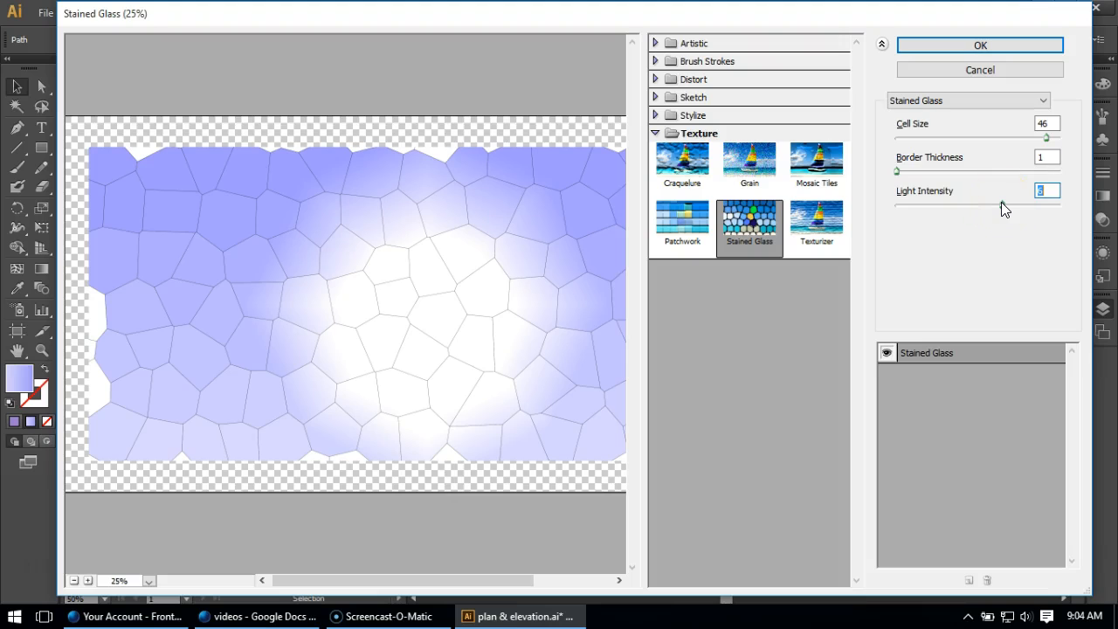
drag(1001, 207, 938, 216)
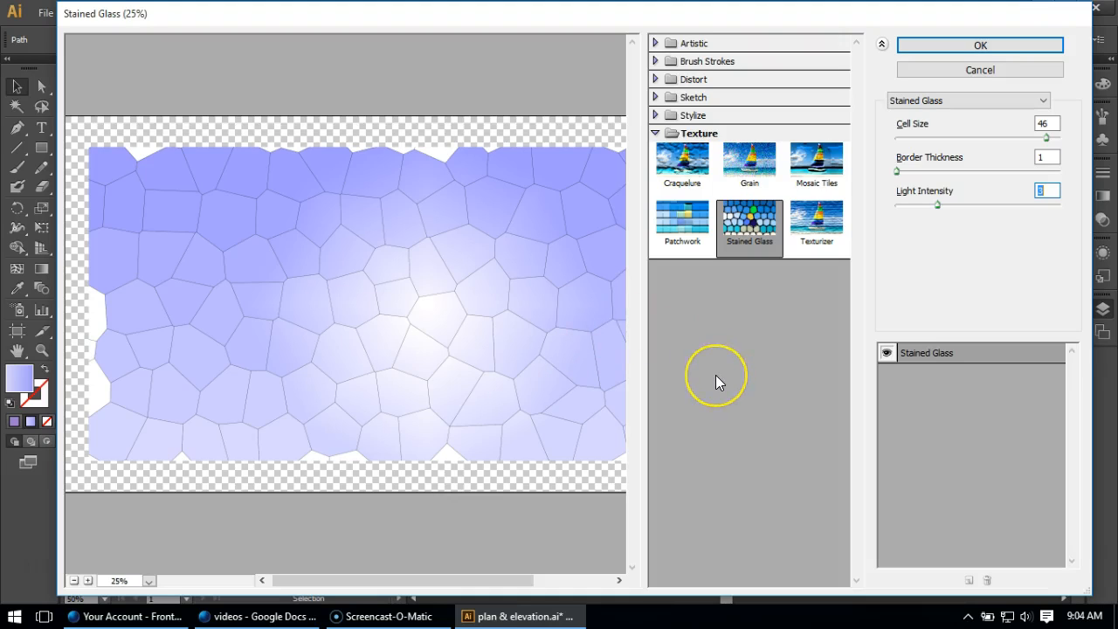
click(722, 404)
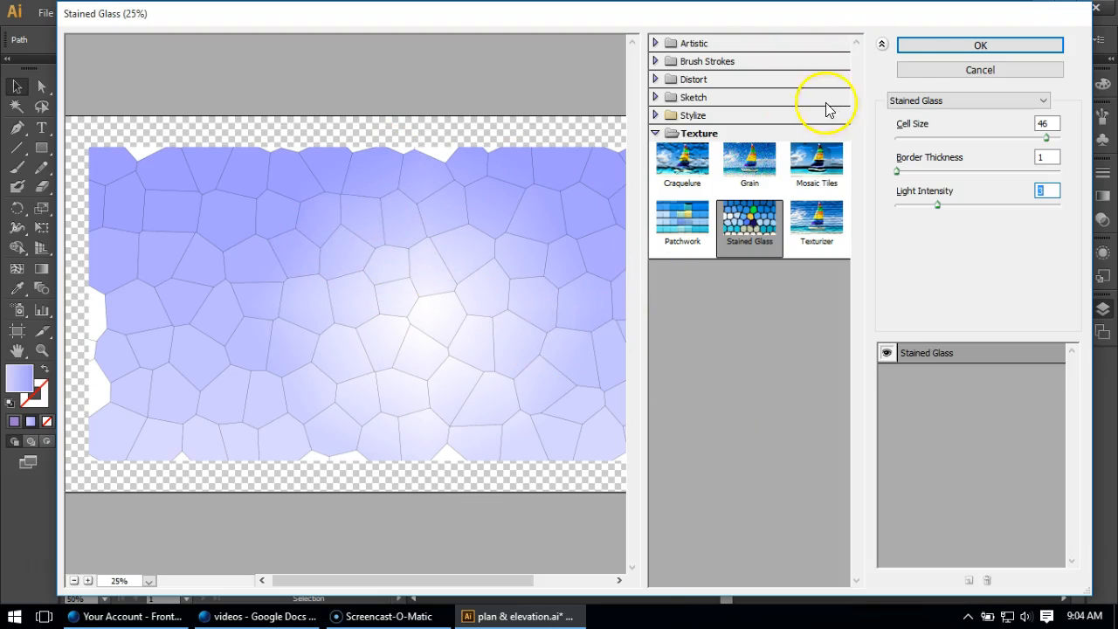
click(932, 41)
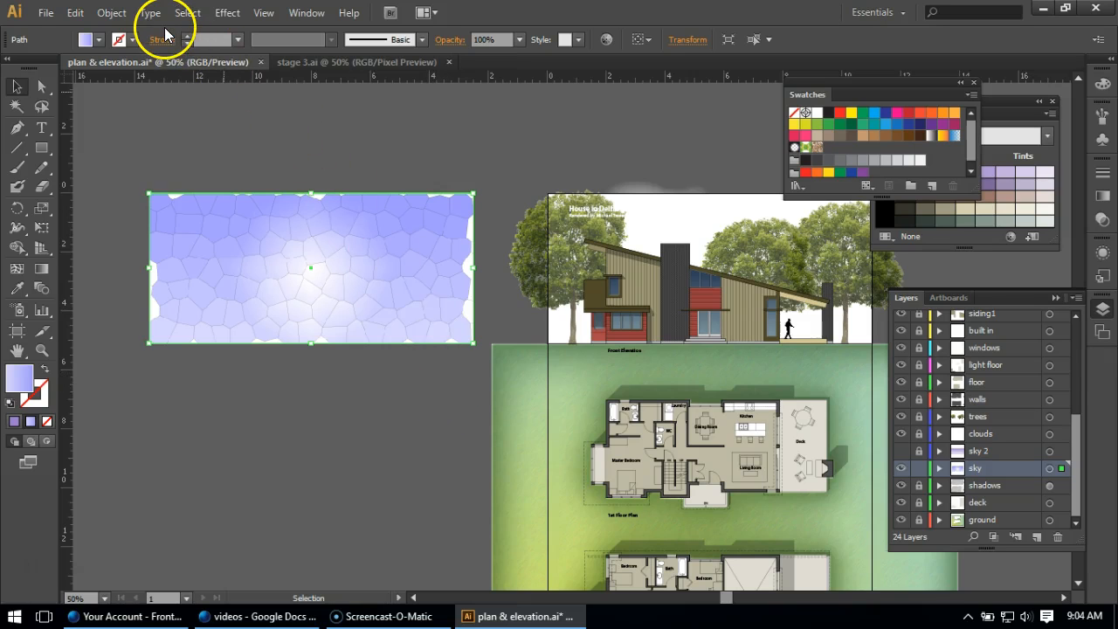
Open the Cutout artistic effect for the stained-glass sky rectangle and preview it at 25%
click(222, 14)
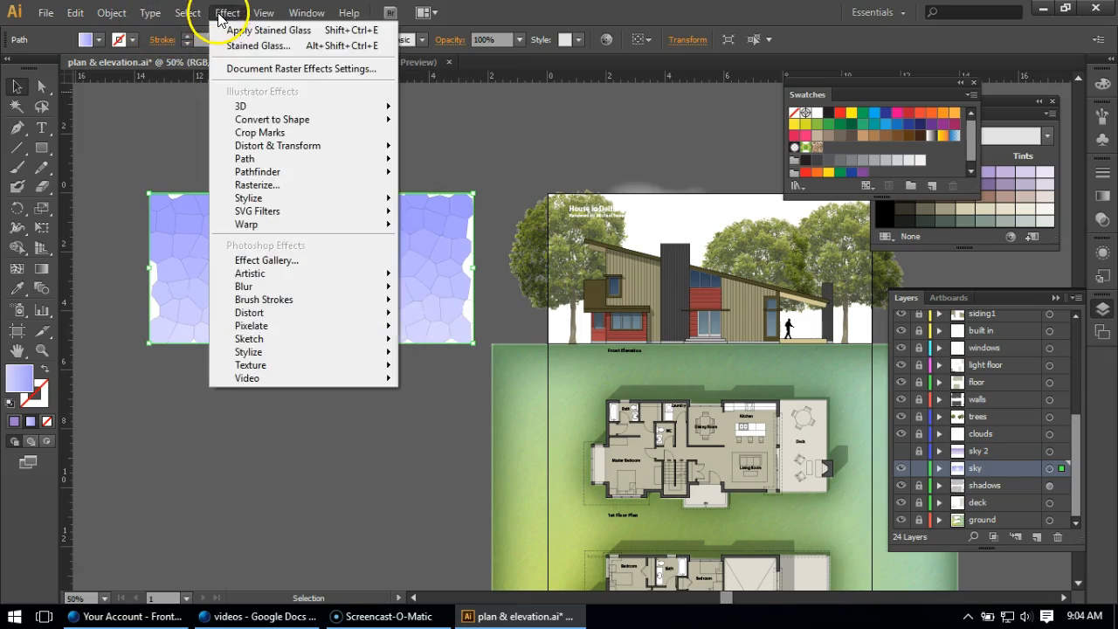
mouse_move(284, 273)
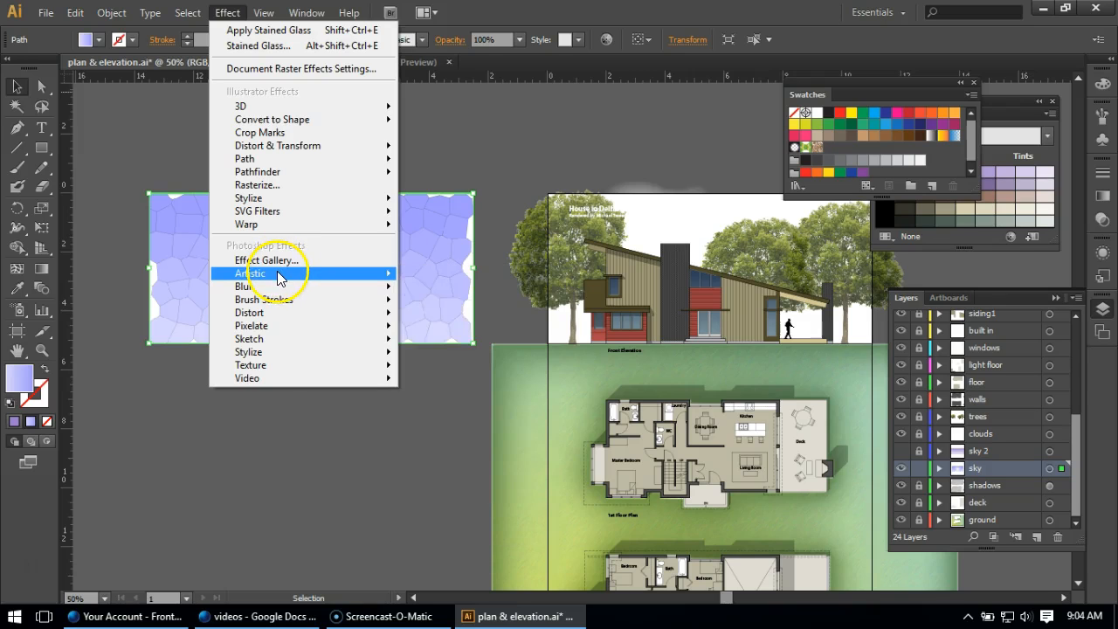
click(487, 295)
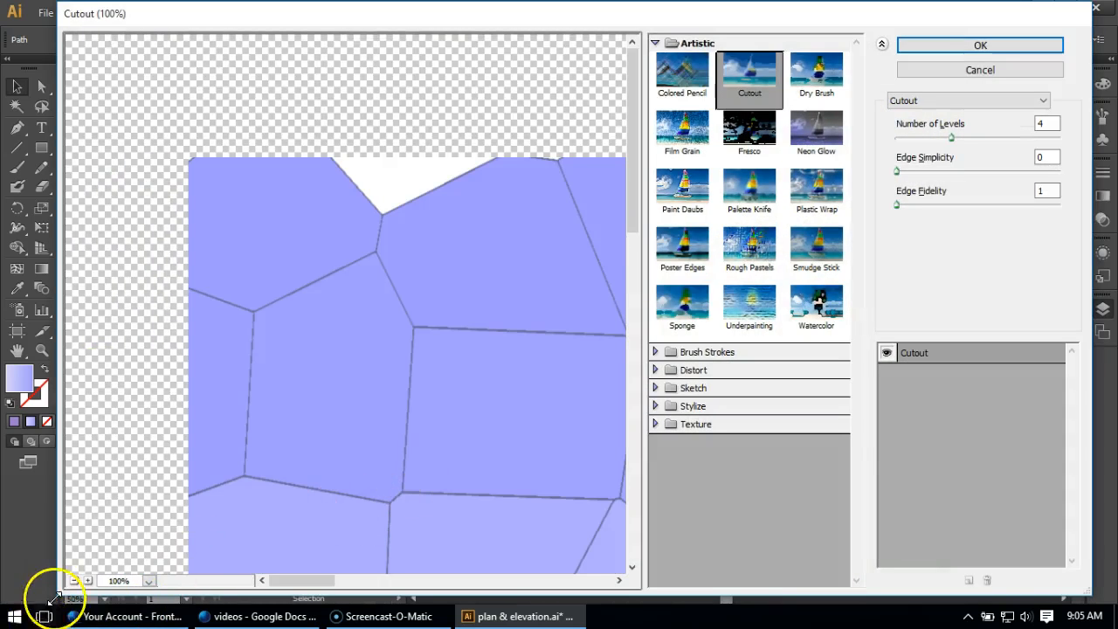
click(75, 580)
click(74, 581)
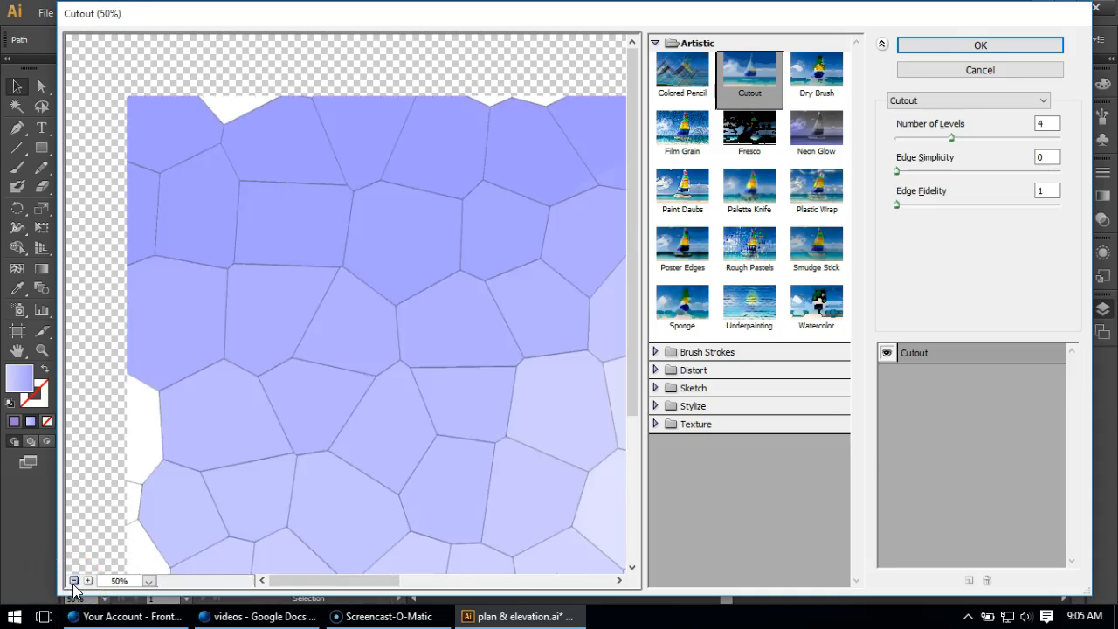
click(74, 581)
click(75, 581)
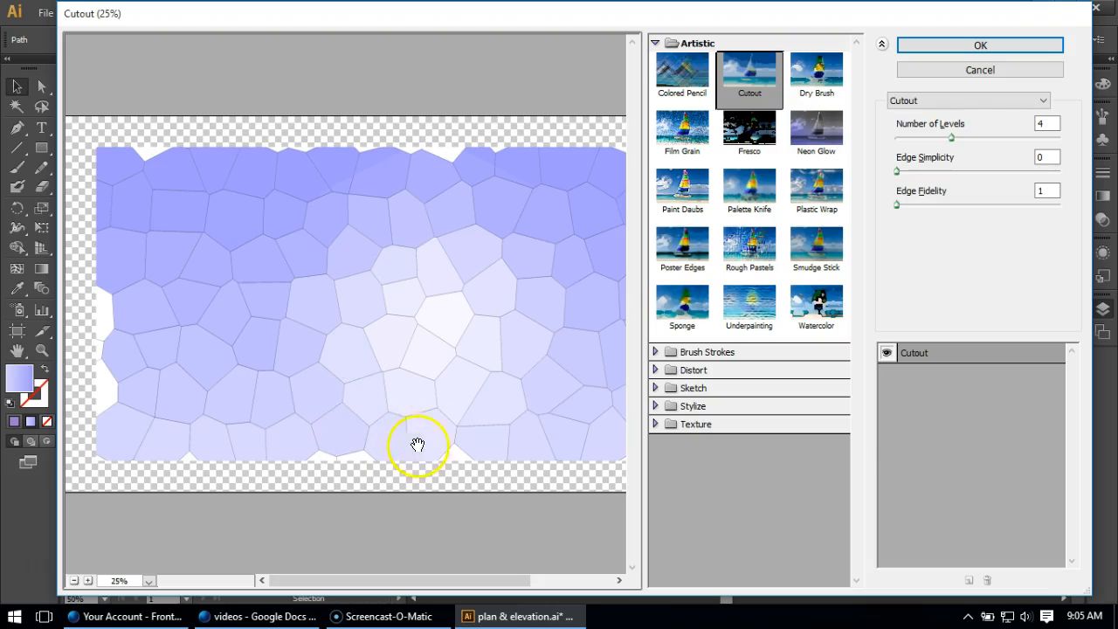
Try 6 and 2 levels for the Cutout effect, set the number of levels to 4, and apply it
click(1038, 130)
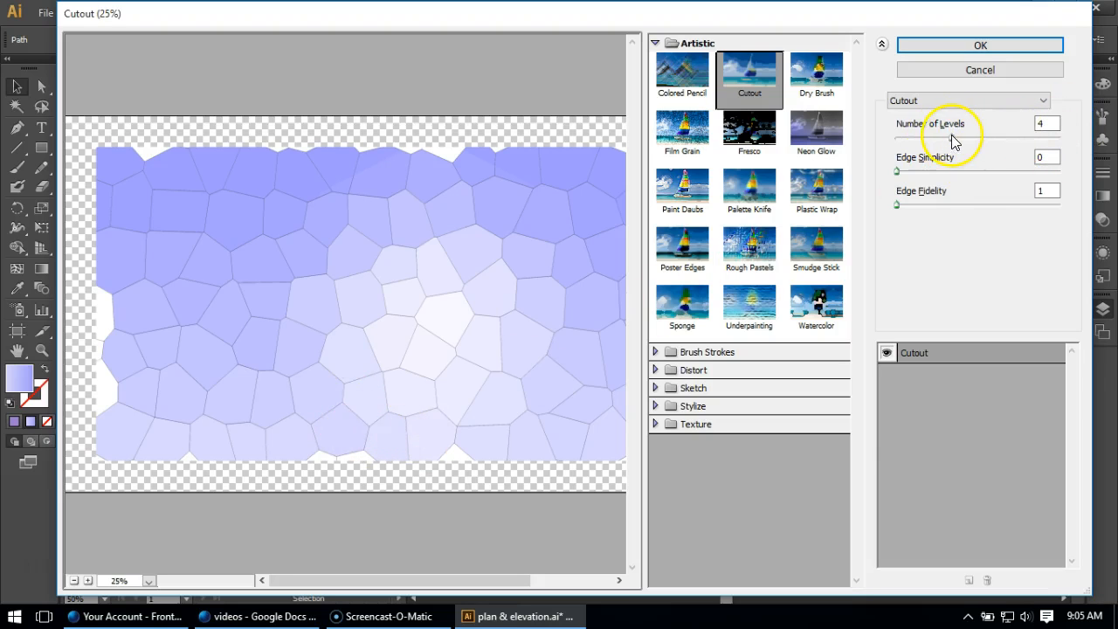
key(Down)
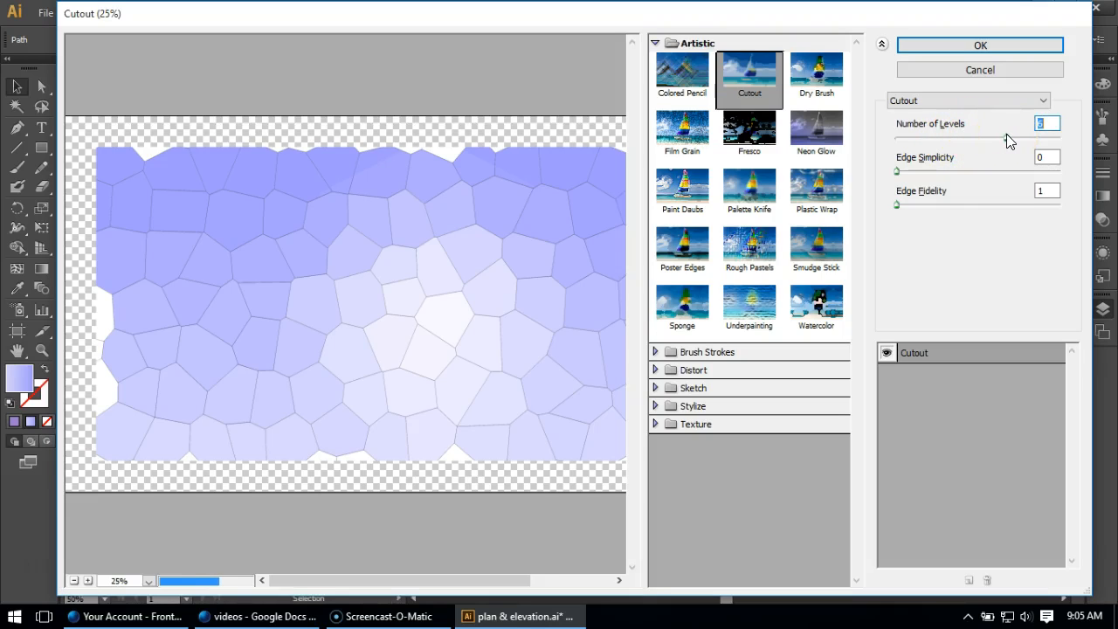
drag(1006, 136, 905, 150)
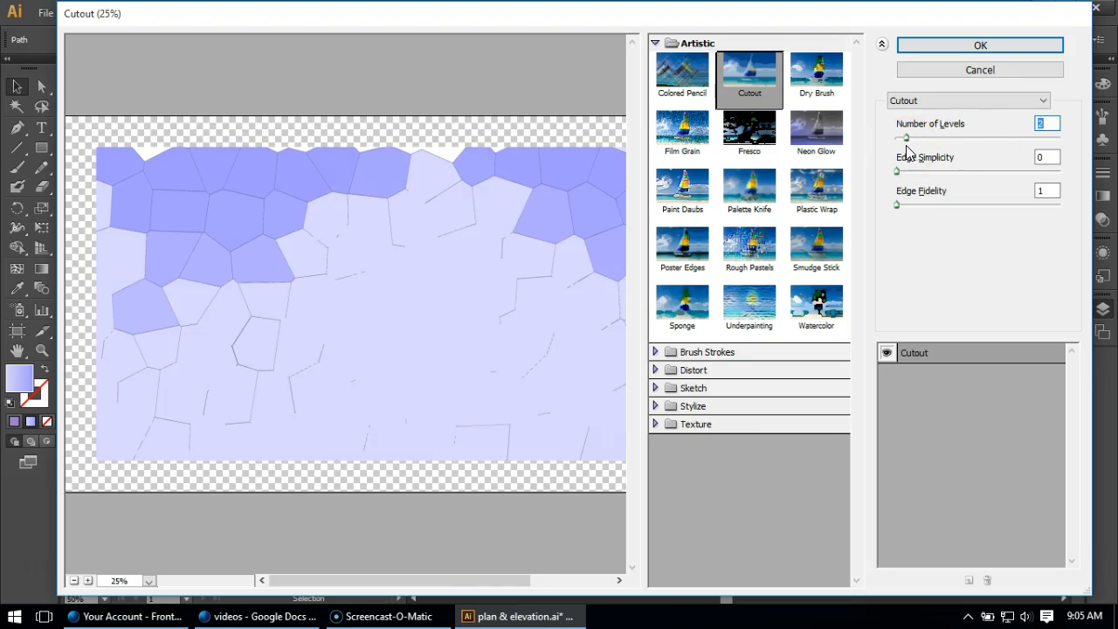
click(564, 318)
drag(918, 140, 956, 140)
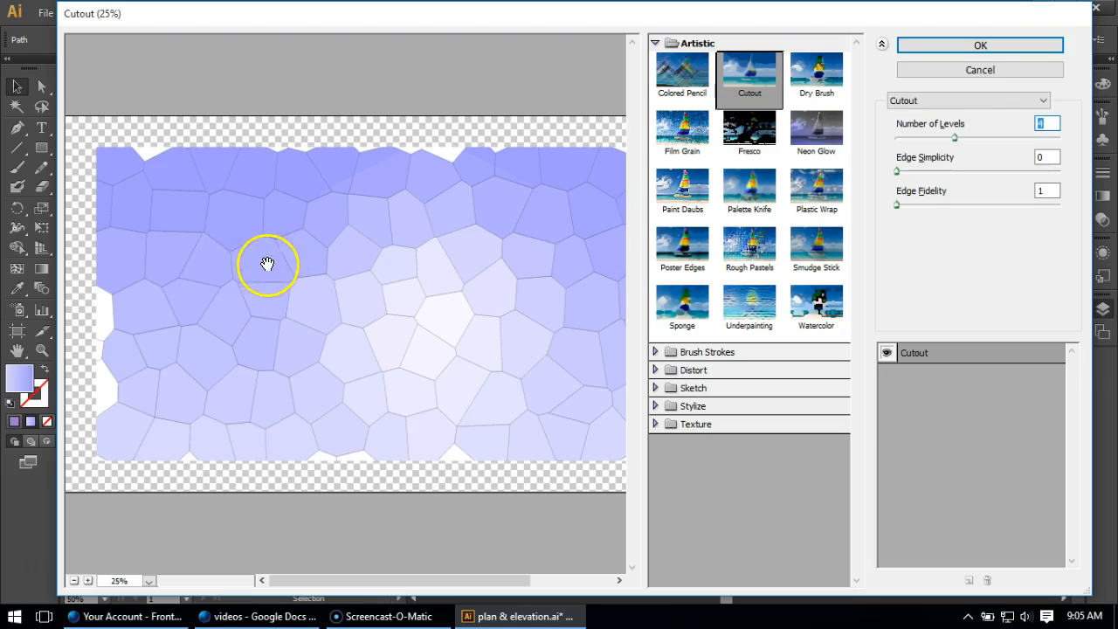
click(980, 48)
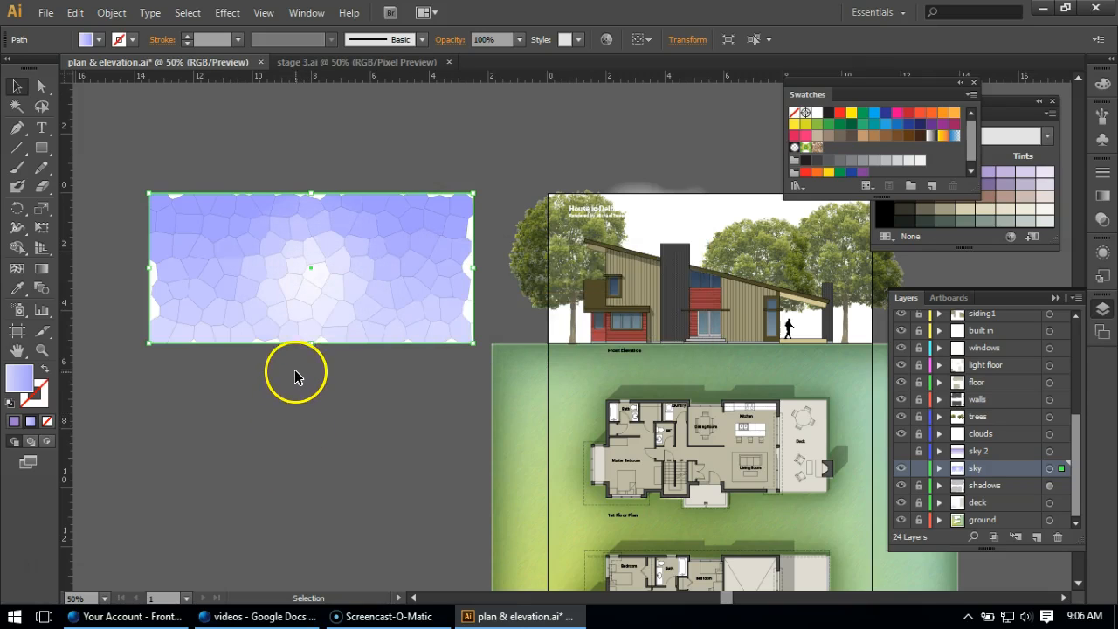
Open the Palette Knife artistic effect for the sky rectangle and preview its lightest area at 33.3%
click(227, 13)
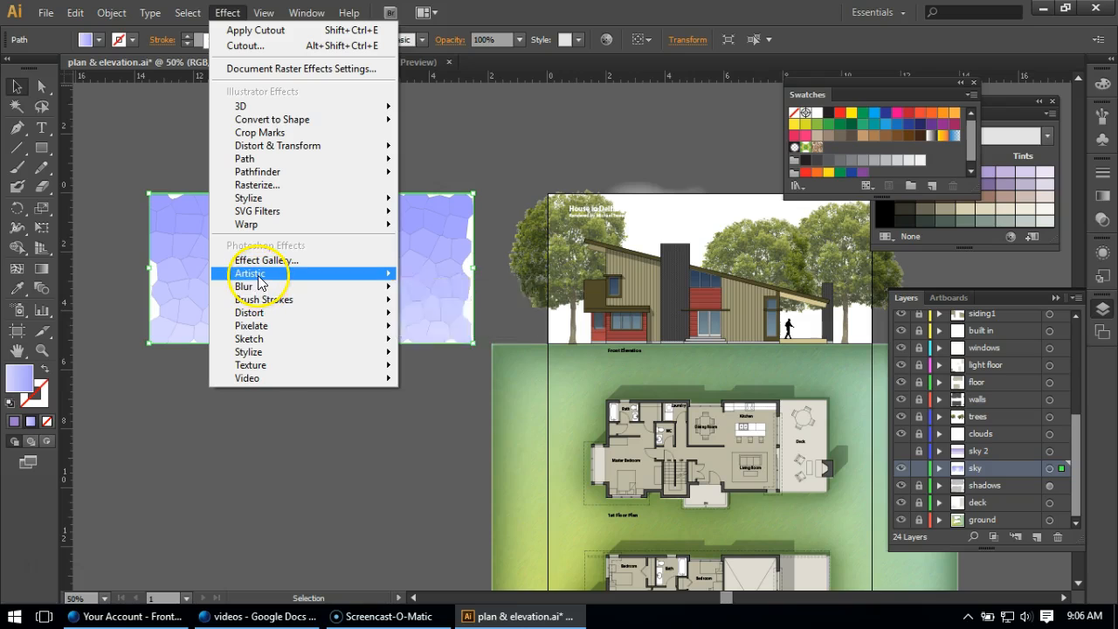
mouse_move(258, 278)
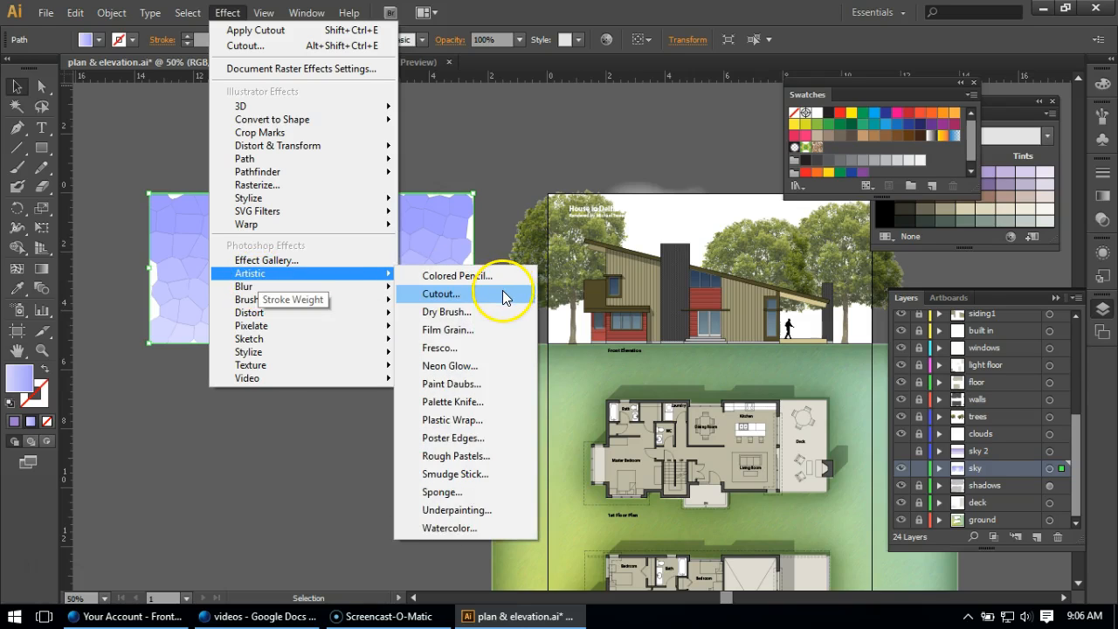
click(485, 407)
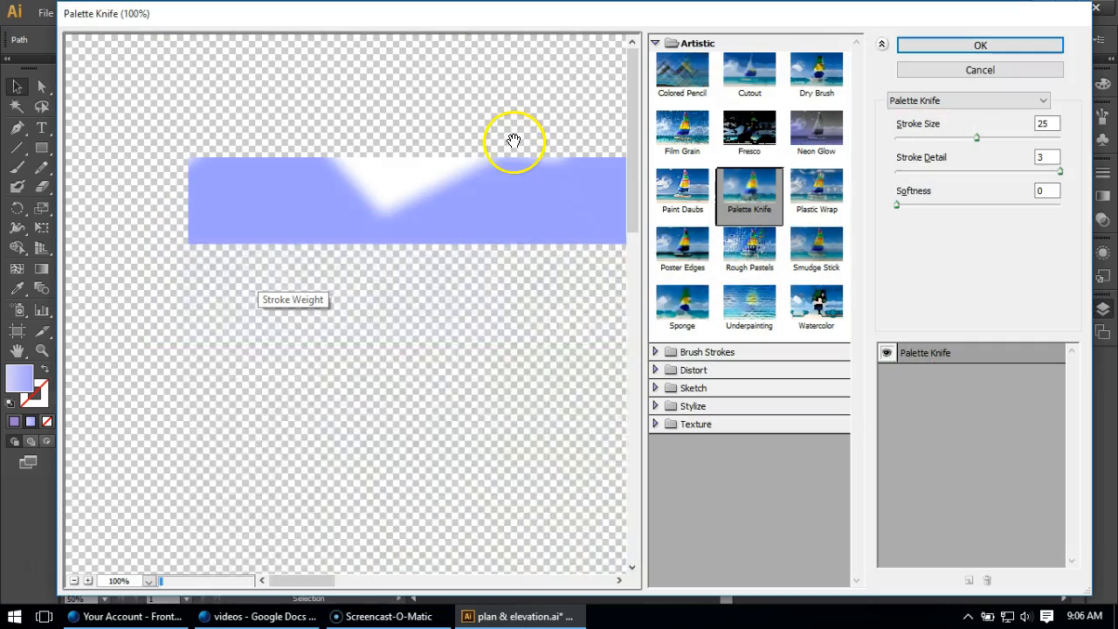
drag(449, 315, 292, 190)
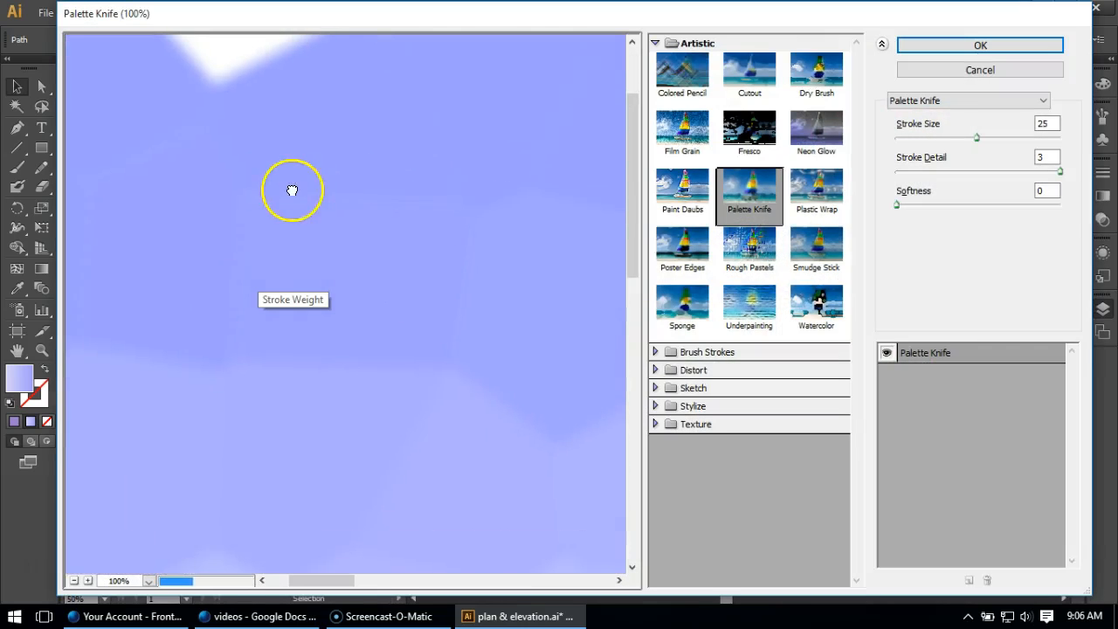
click(74, 580)
click(74, 579)
click(75, 580)
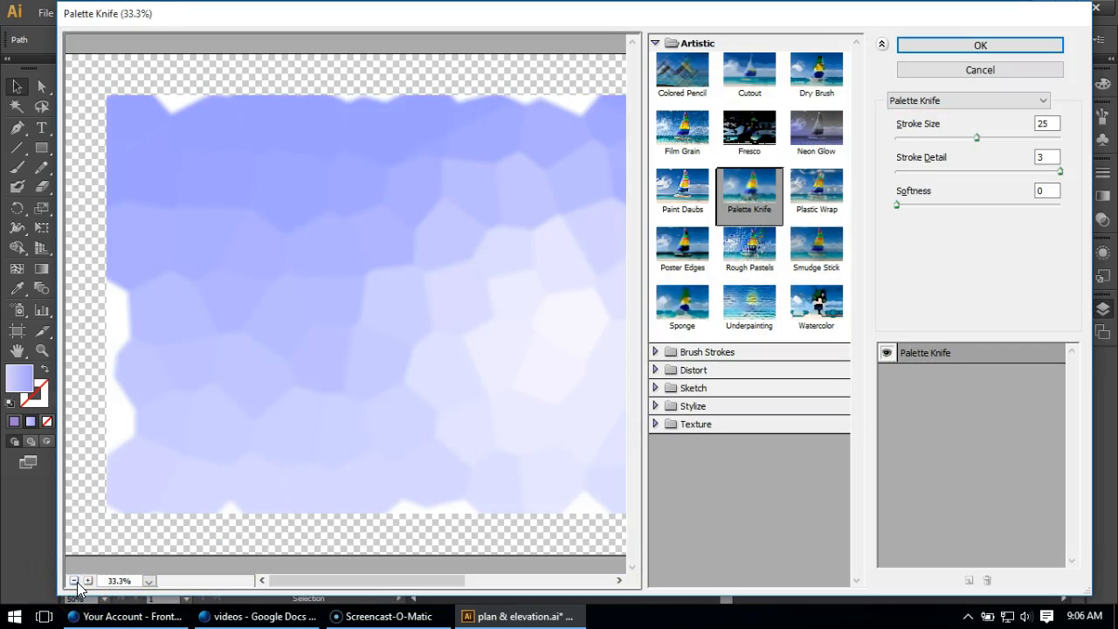
drag(504, 332, 392, 332)
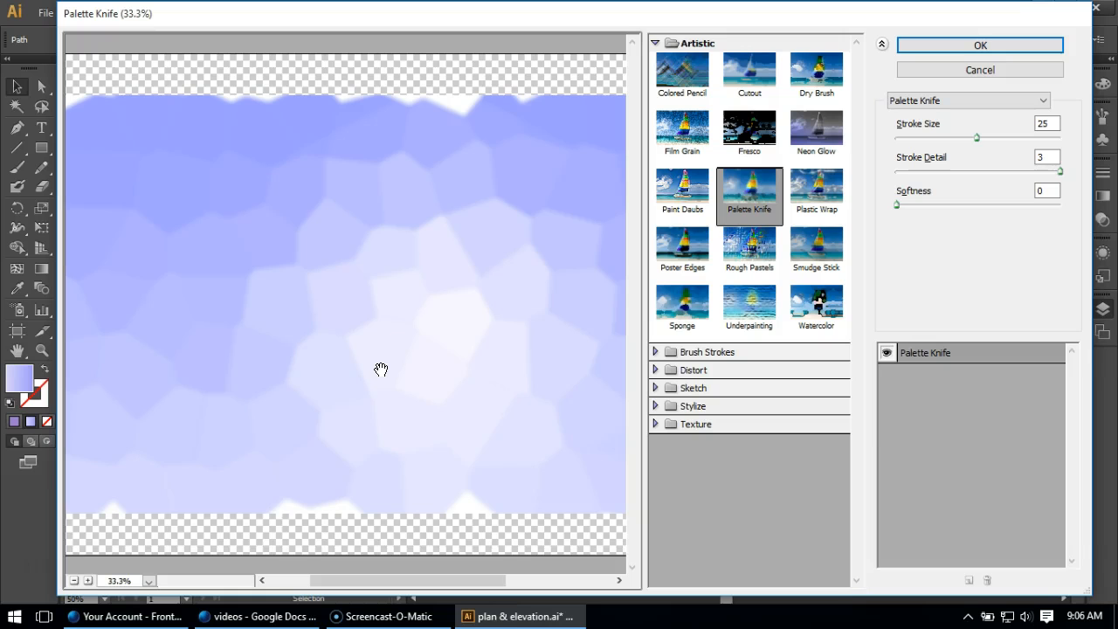
Apply Palette Knife with stroke size 25, detail 3 and softness 0, and preview the Ocean Ripple distort effect on the sky at 33.3%
click(927, 45)
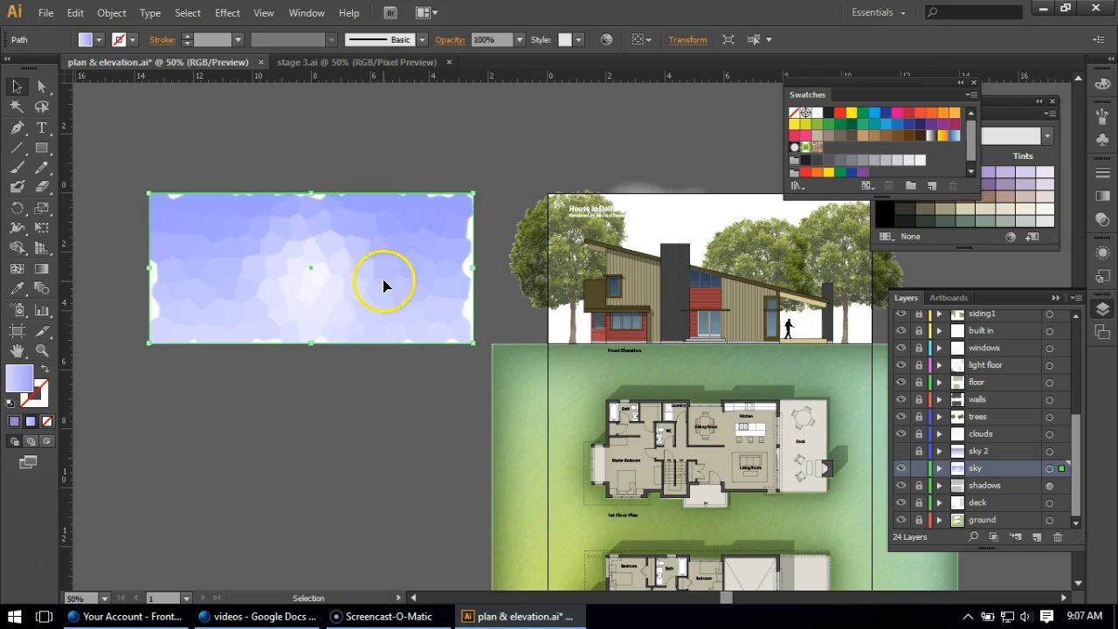
click(228, 14)
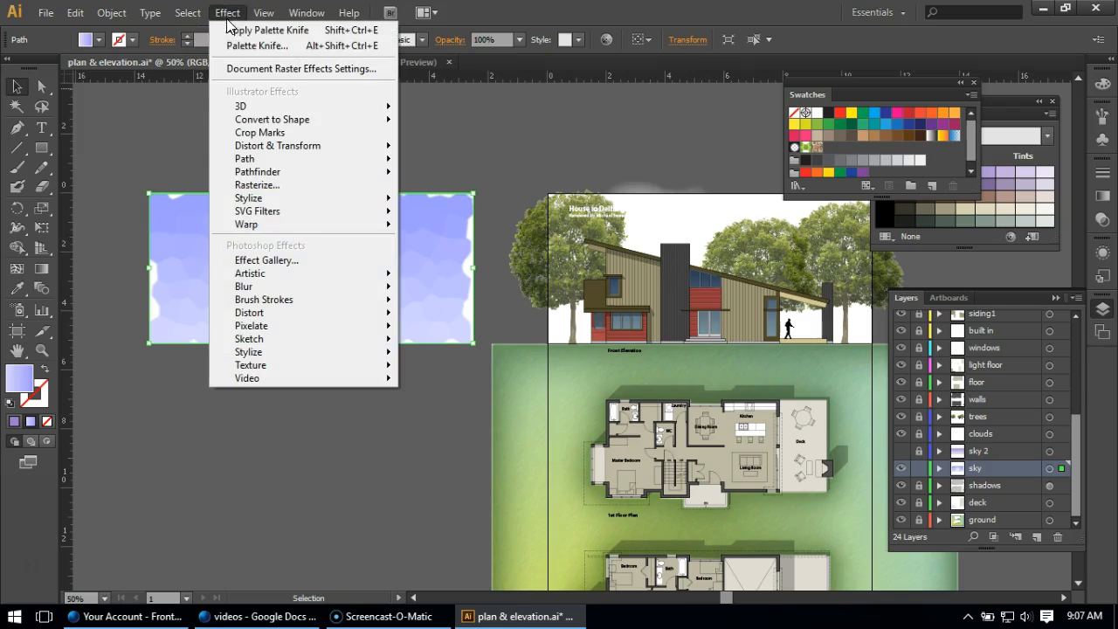
mouse_move(282, 314)
click(507, 354)
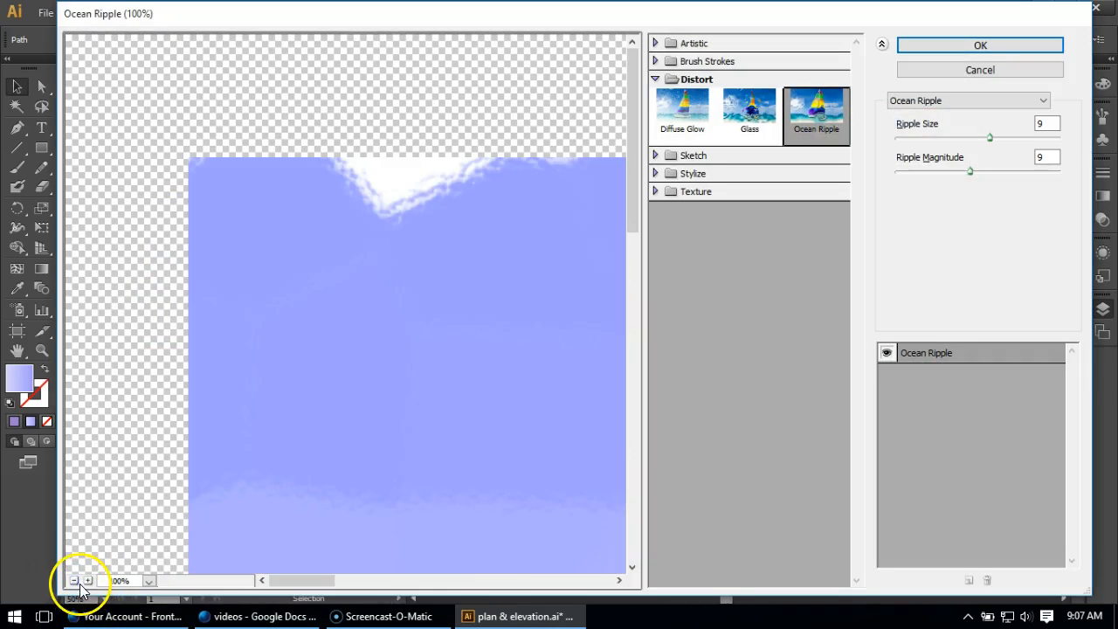
click(74, 580)
click(74, 580)
click(74, 581)
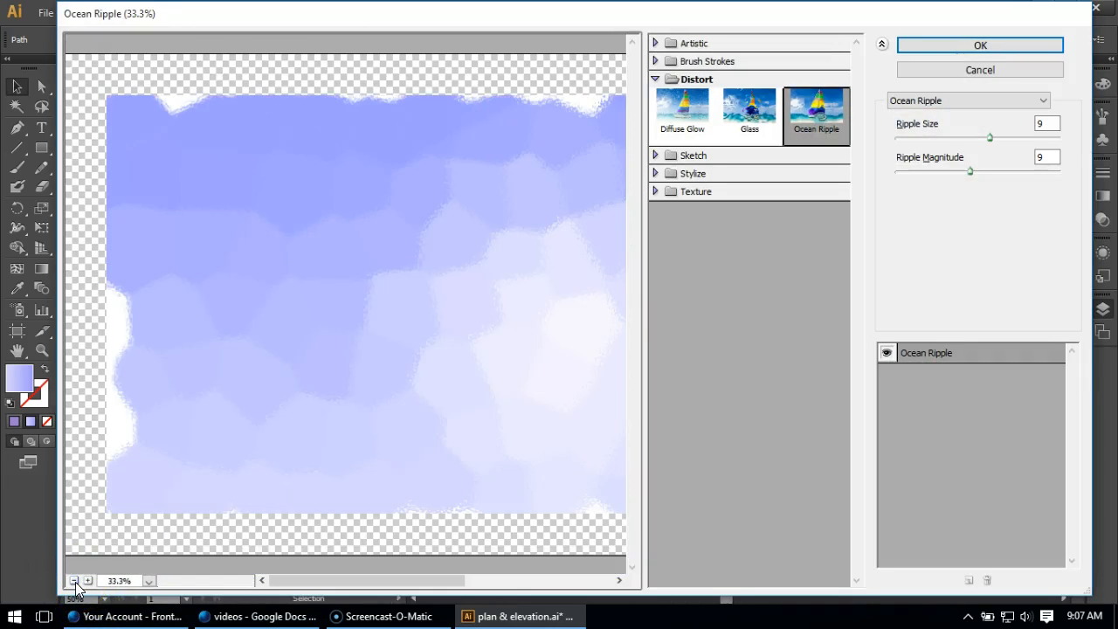
drag(581, 327, 392, 322)
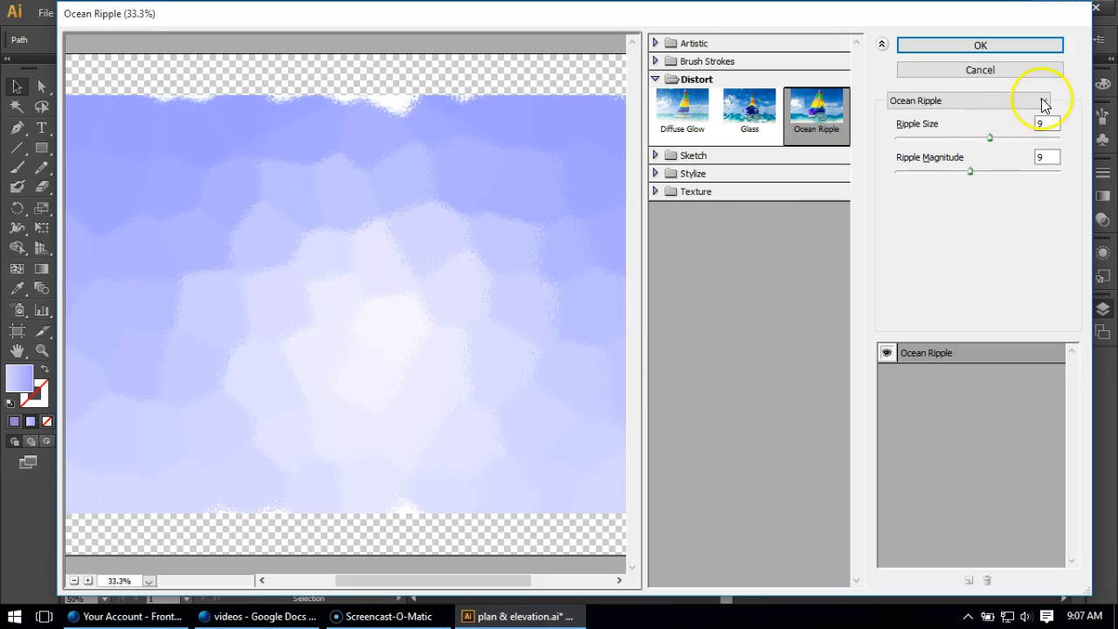
Set the Ocean Ripple's magnitude to 16 and its ripple size to 8, and apply it to the sky rectangle
drag(970, 173, 1036, 175)
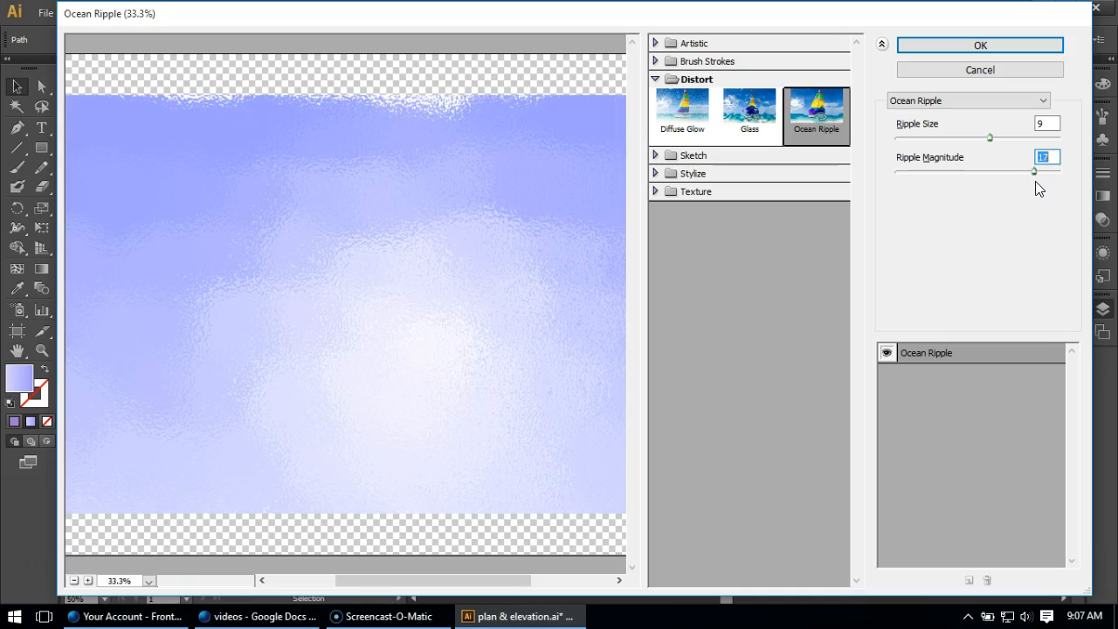
drag(332, 236, 241, 309)
drag(1031, 172, 1031, 173)
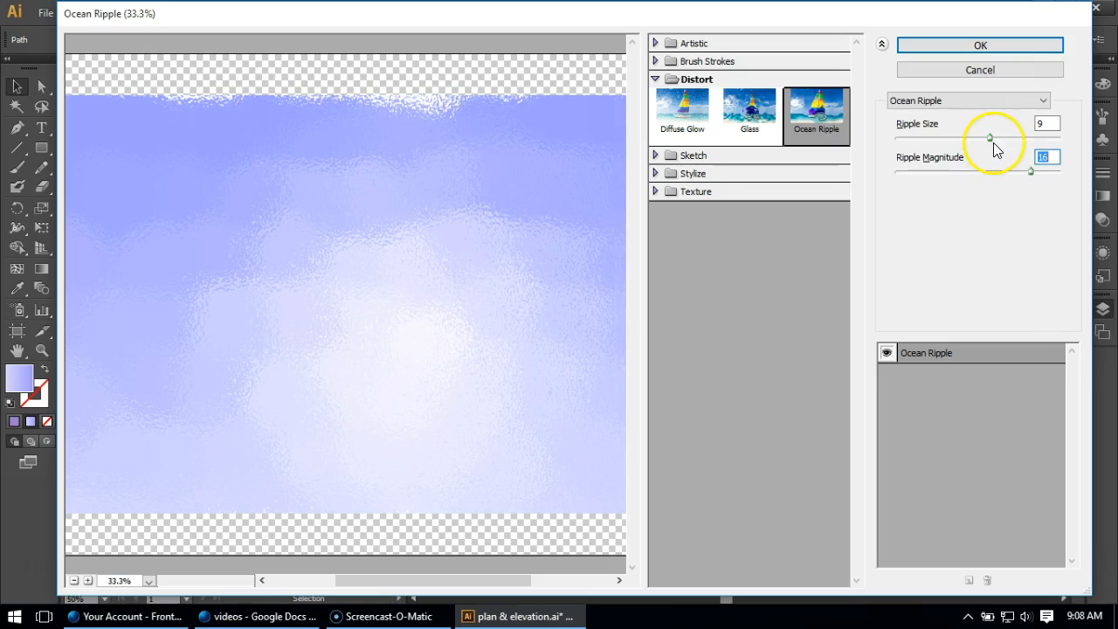
mouse_move(990, 140)
mouse_down()
mouse_move(1067, 144)
mouse_move(1091, 130)
mouse_move(928, 120)
mouse_move(893, 153)
mouse_move(873, 145)
mouse_move(985, 136)
mouse_up()
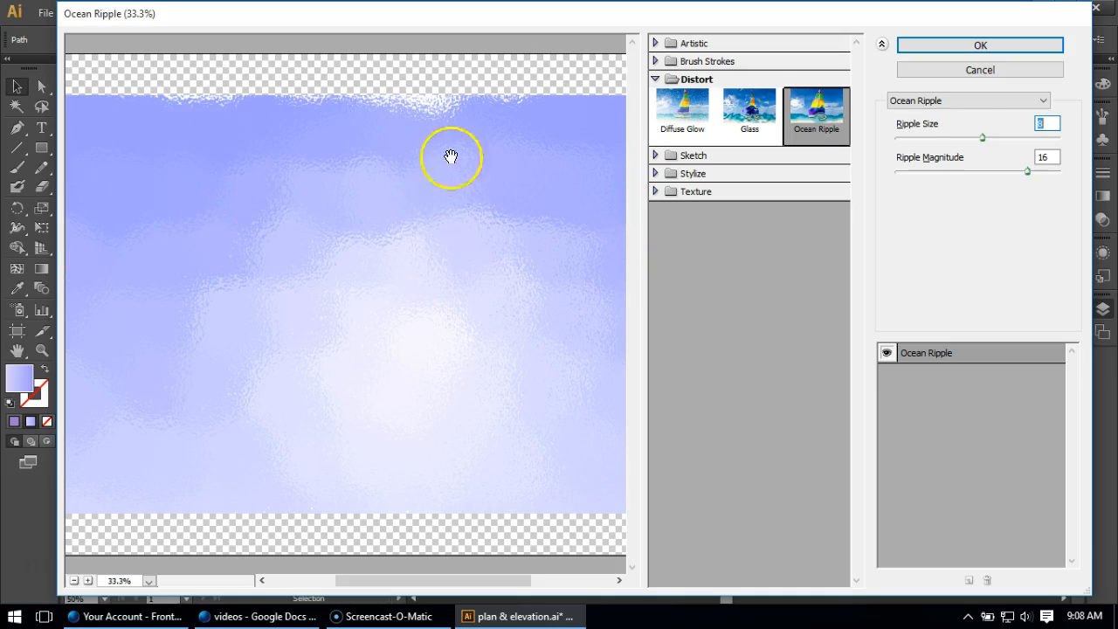
click(982, 49)
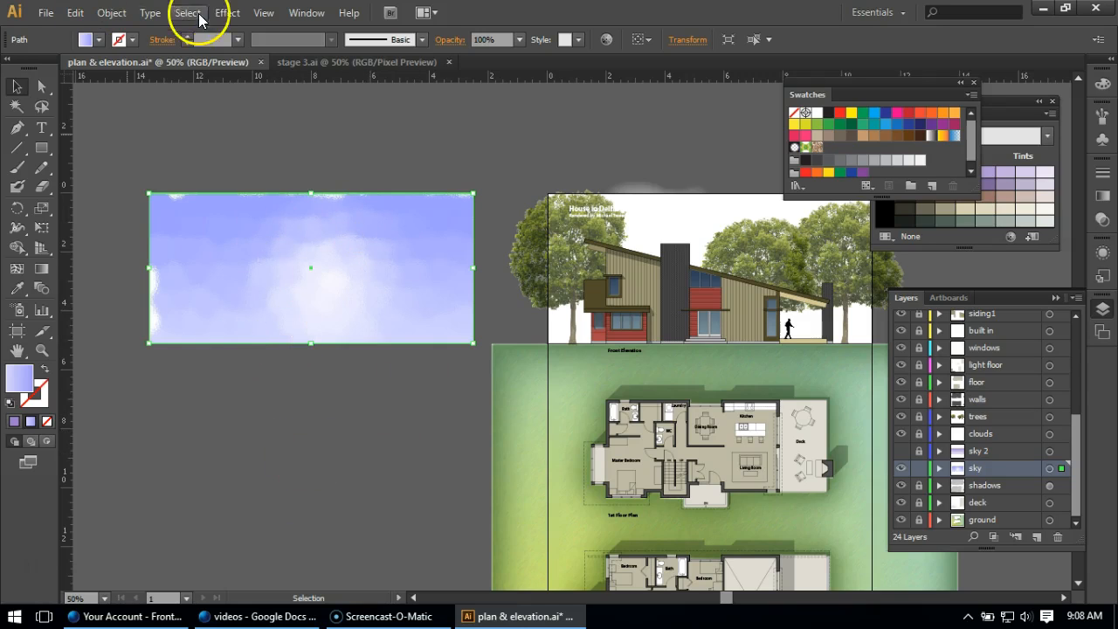
Apply a Gaussian Blur with a radius of 23 pixels to the sky rectangle and deselect it
click(231, 14)
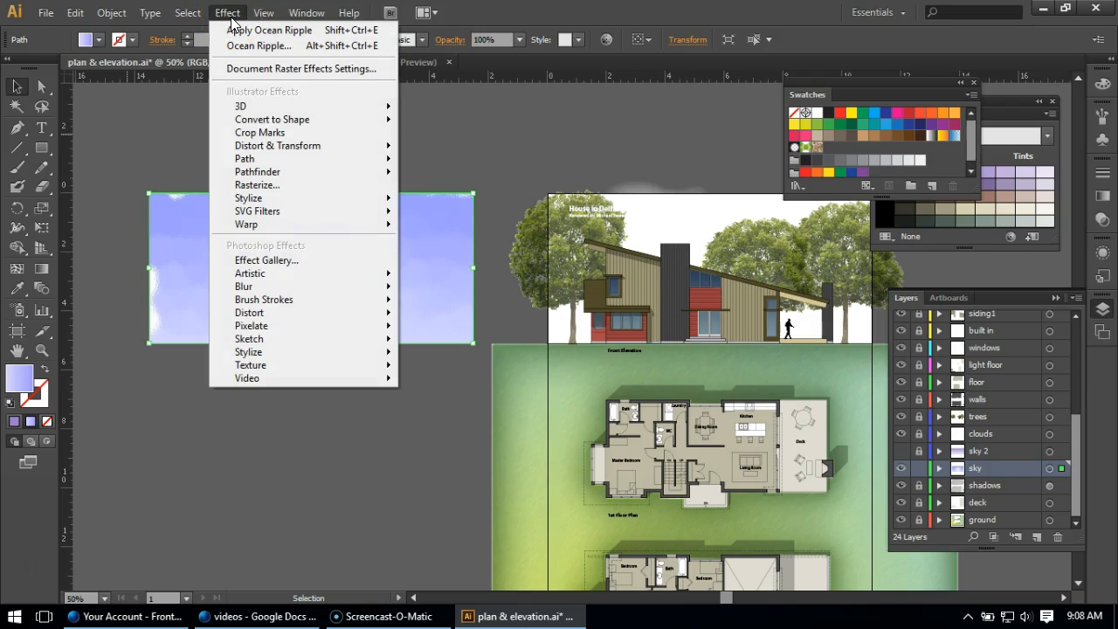
mouse_move(300, 287)
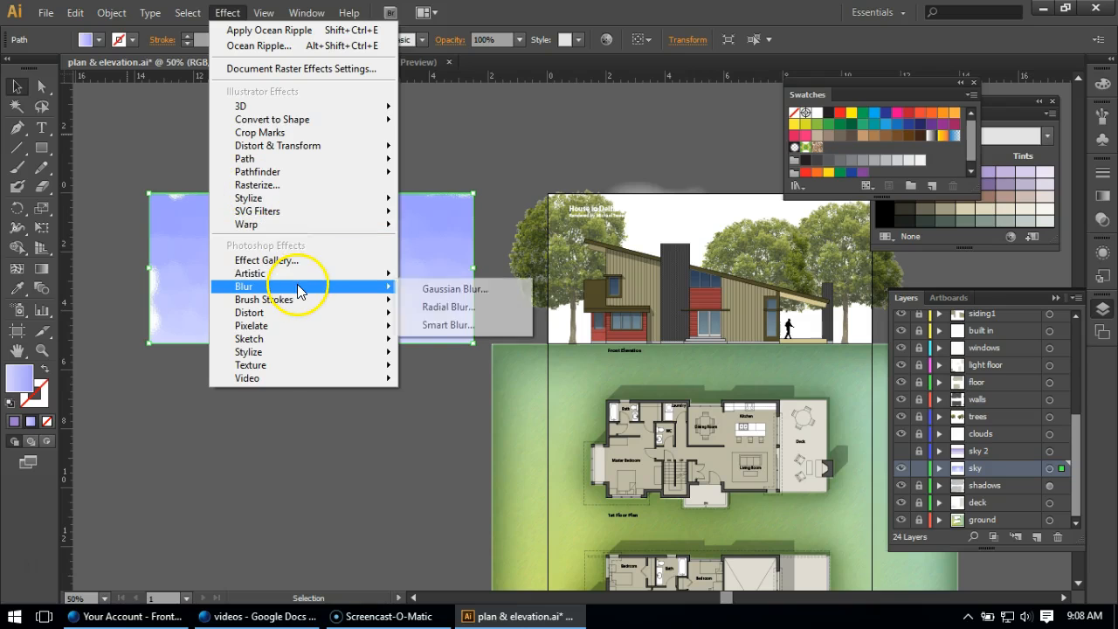
click(428, 289)
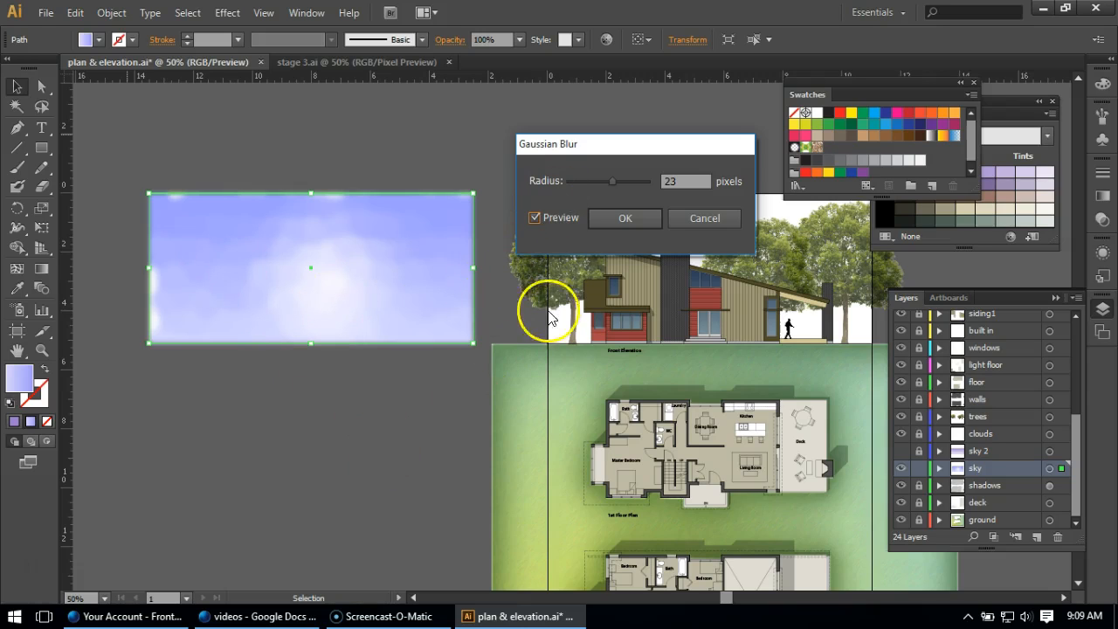
click(605, 218)
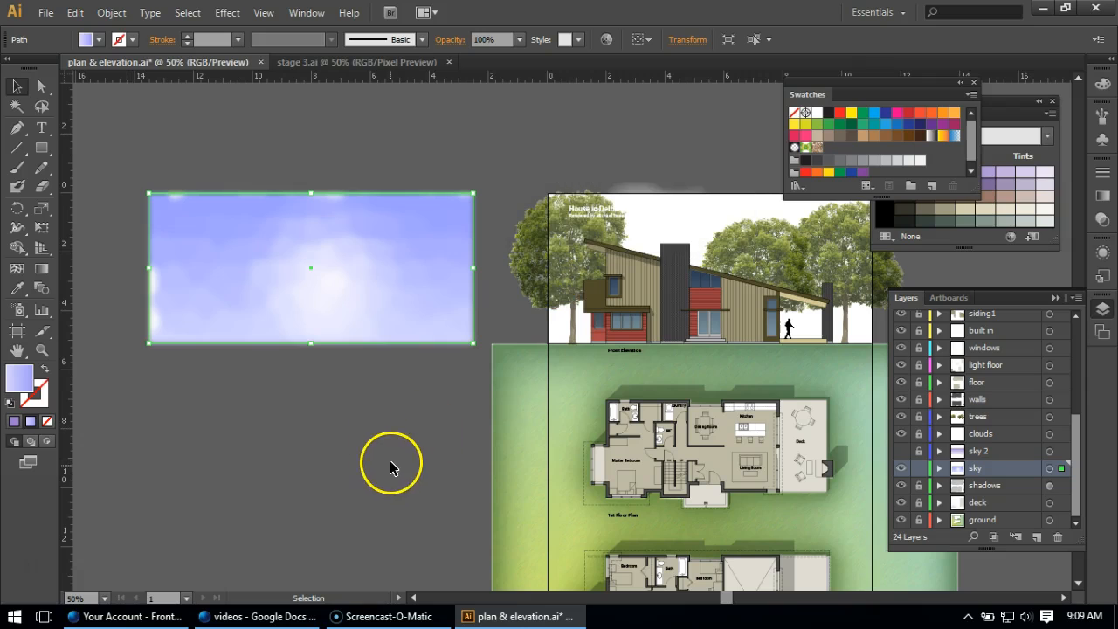
click(358, 441)
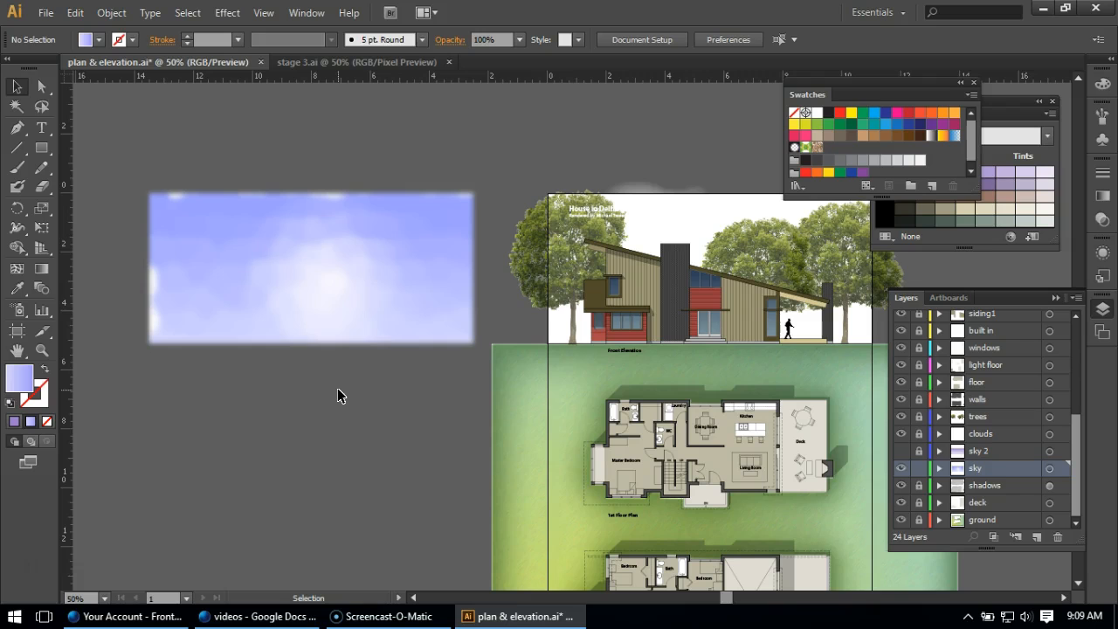
Examine the blurred sky rectangle up close, from its lightest area to its blurred edges
scroll(236, 272, up, 2)
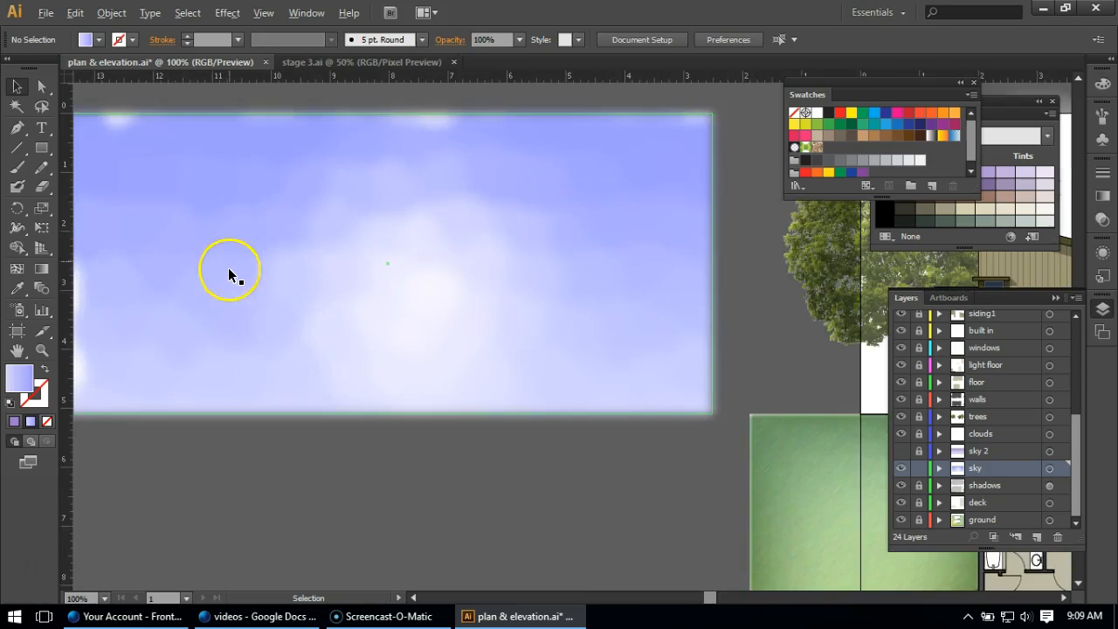
scroll(229, 276, up, 2)
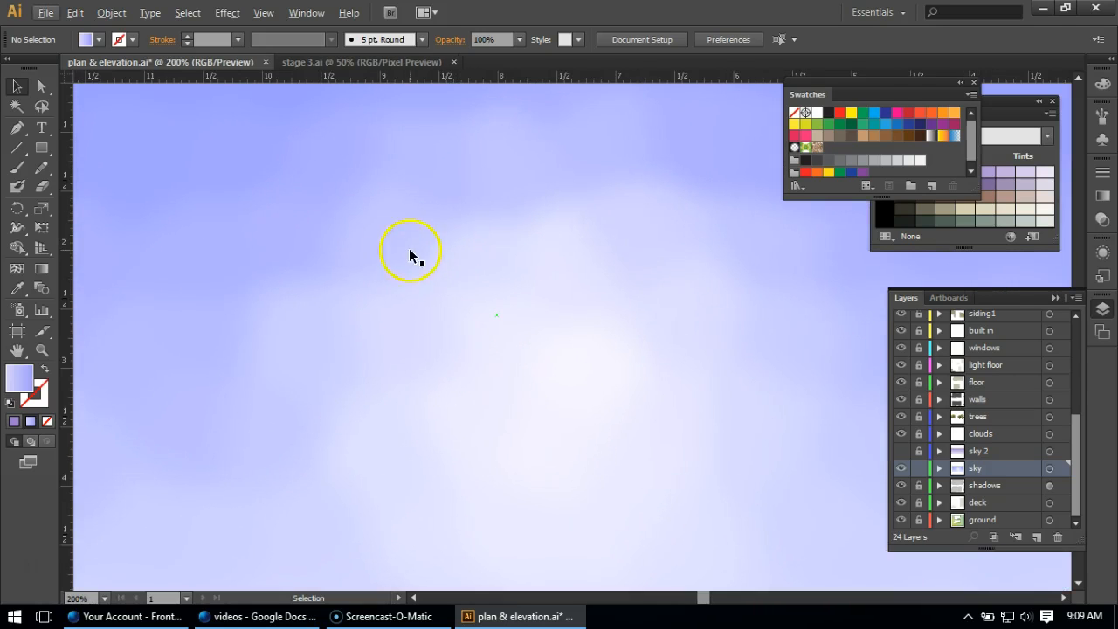
scroll(378, 206, down, 1)
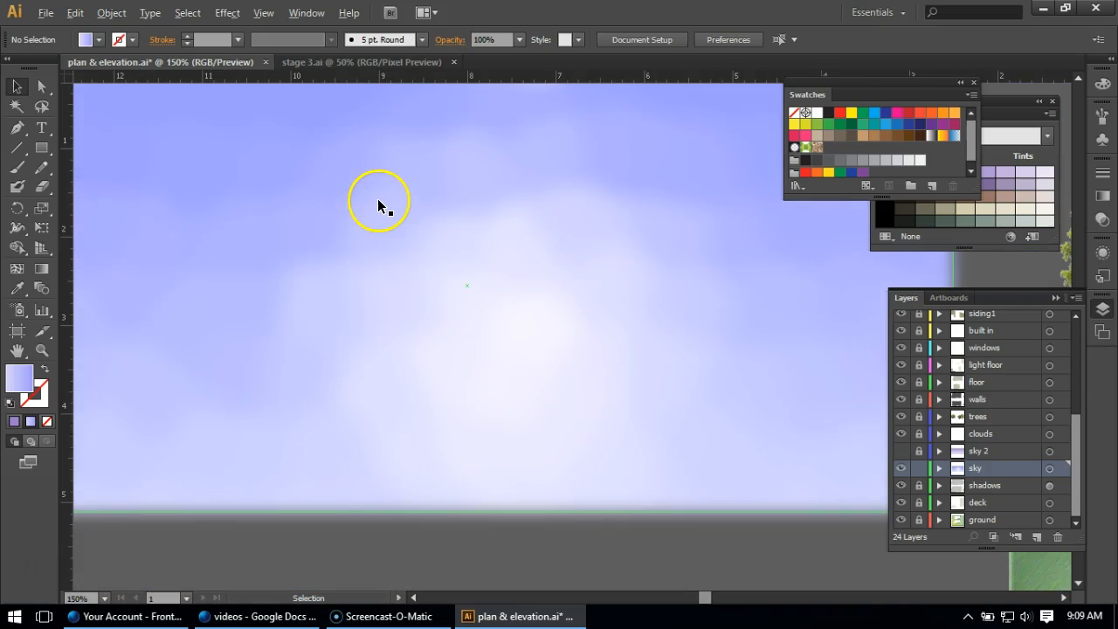
scroll(373, 230, up, 3)
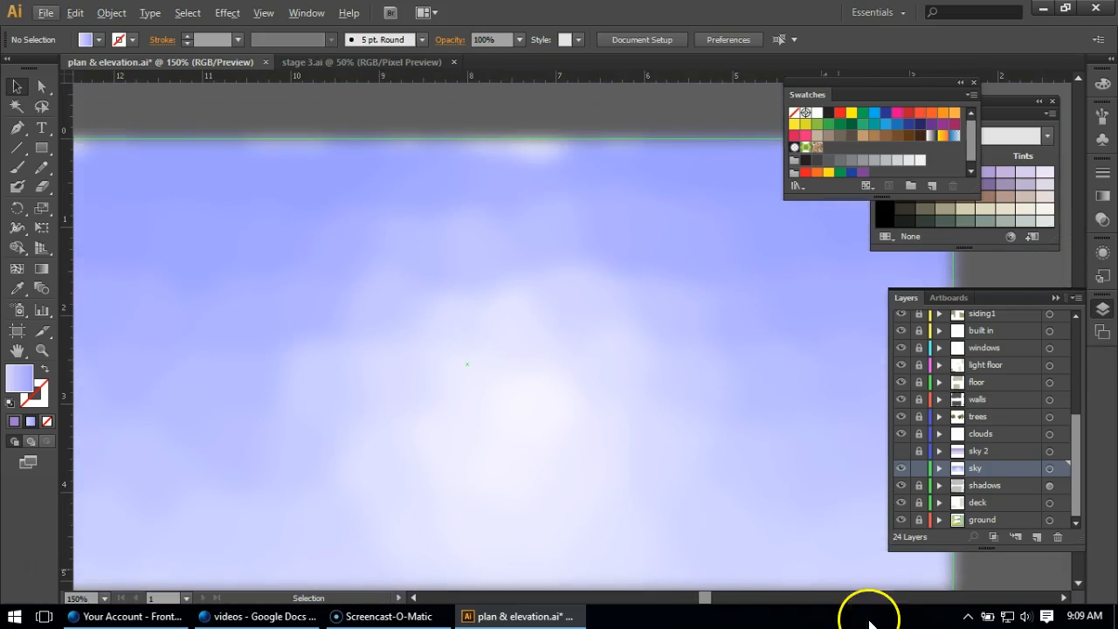
mouse_move(705, 599)
mouse_down()
mouse_move(696, 603)
mouse_move(711, 597)
mouse_up()
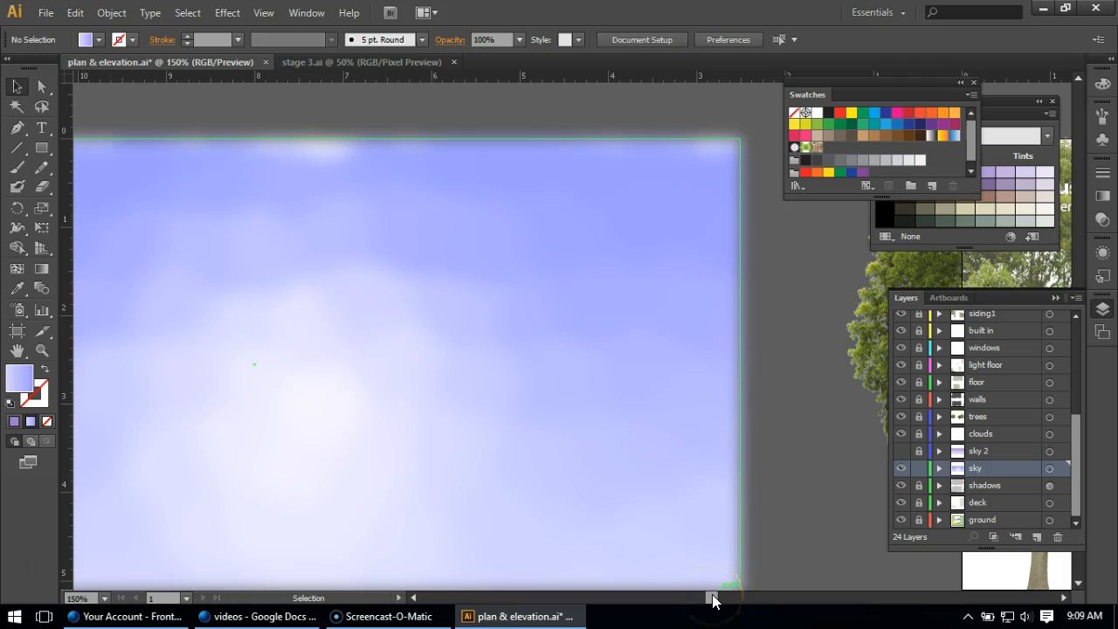
scroll(89, 307, down, 1)
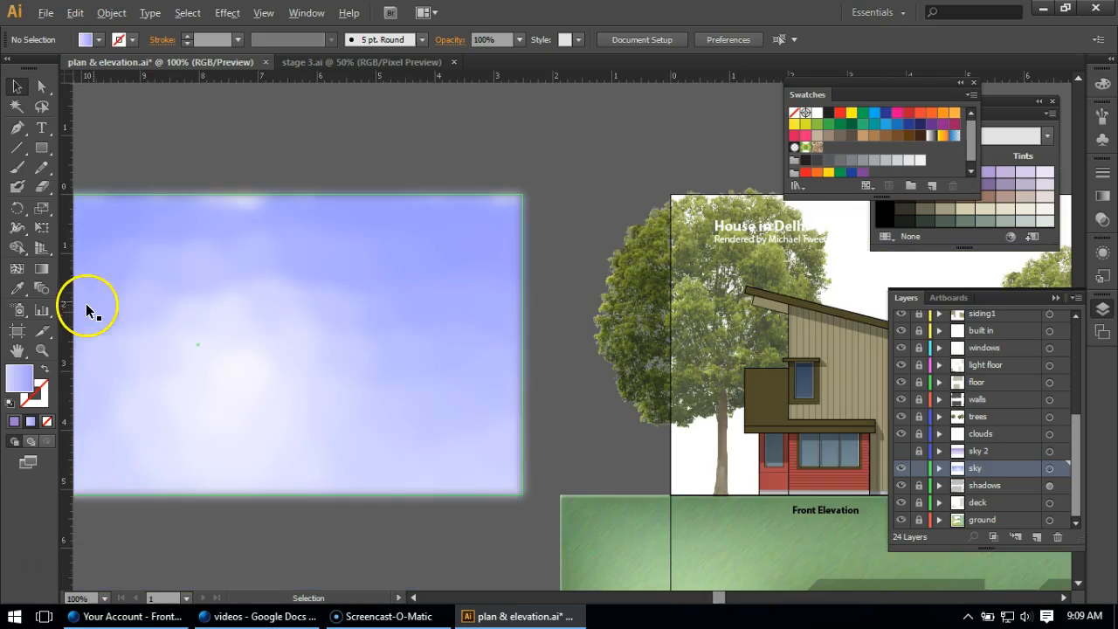
scroll(533, 361, down, 1)
scroll(209, 278, down, 1)
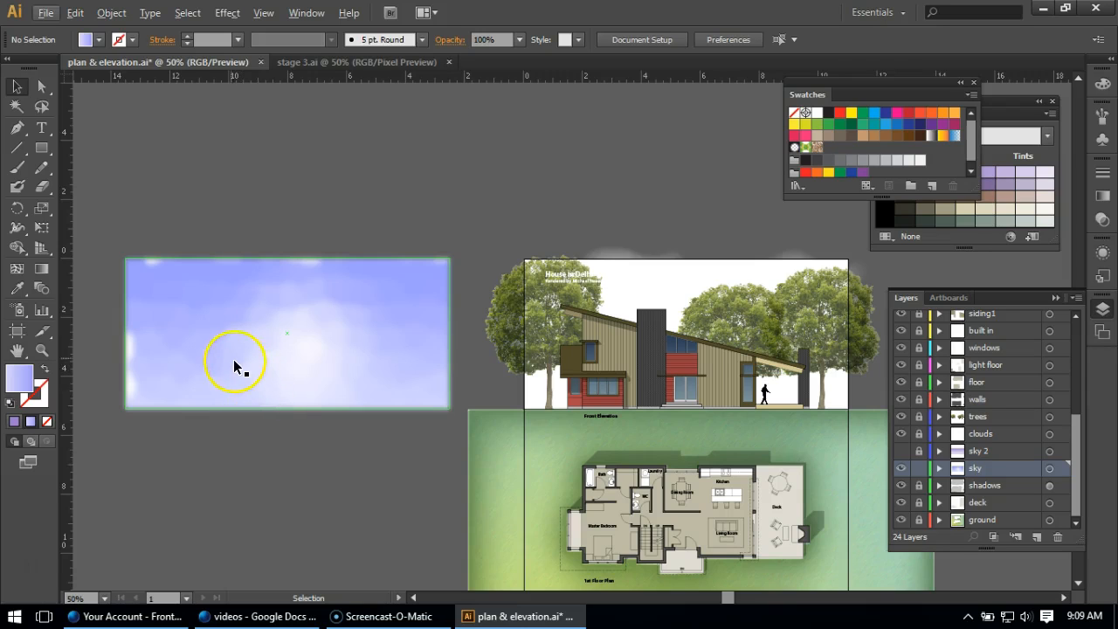
Move the sky rectangle behind the house's front elevation, aligned with the artboard, and lock the sky layer
drag(223, 341, 584, 337)
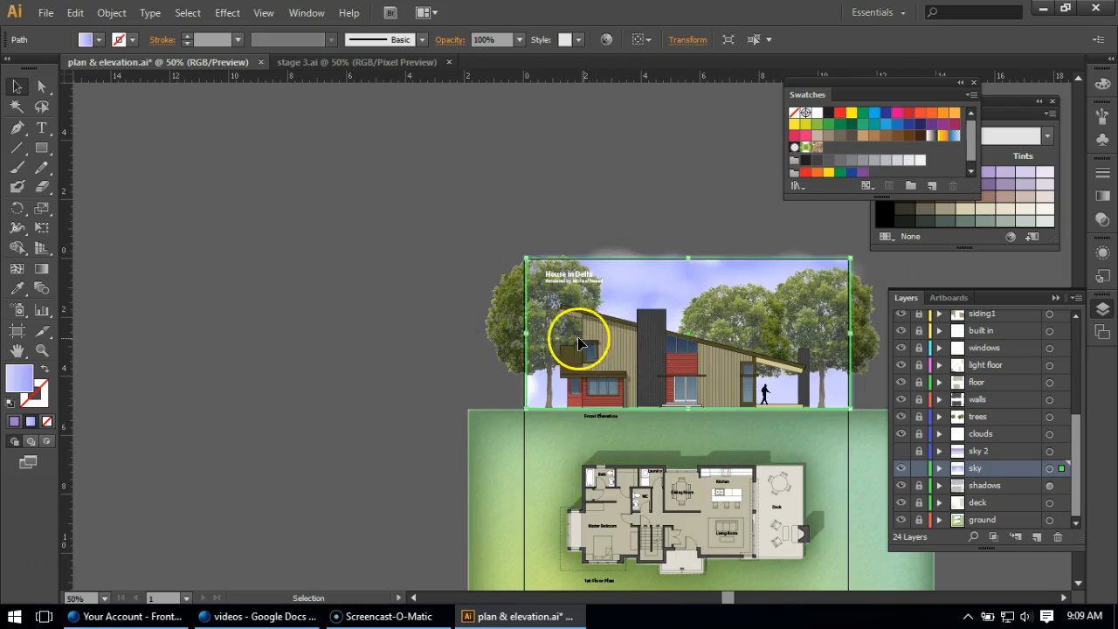
click(144, 269)
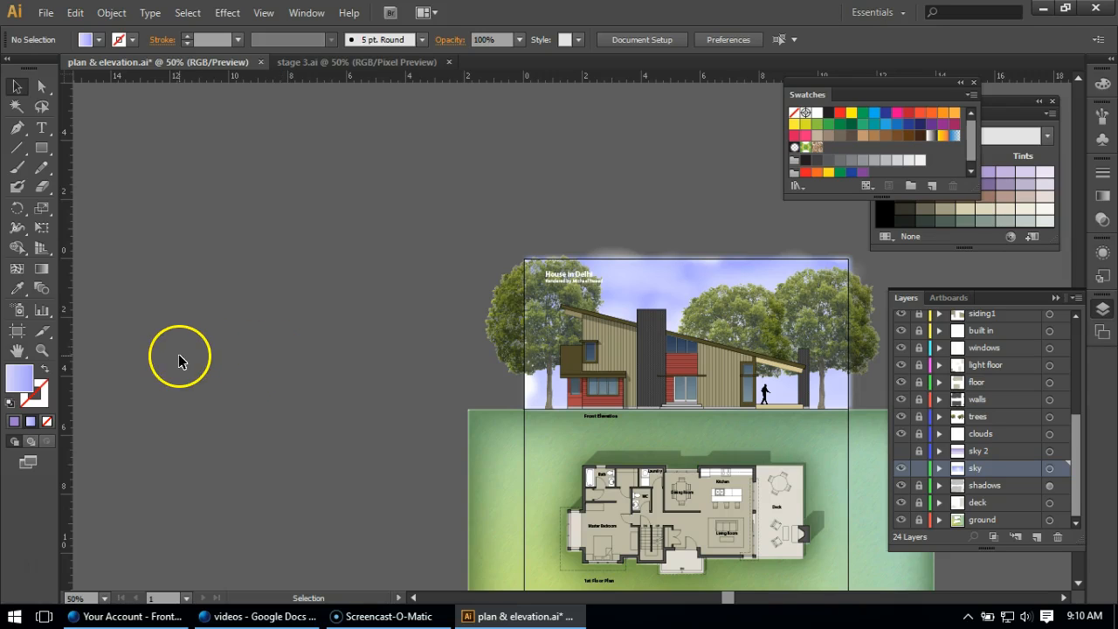
click(919, 468)
Save the plan & elevation.ai document
click(45, 12)
click(94, 147)
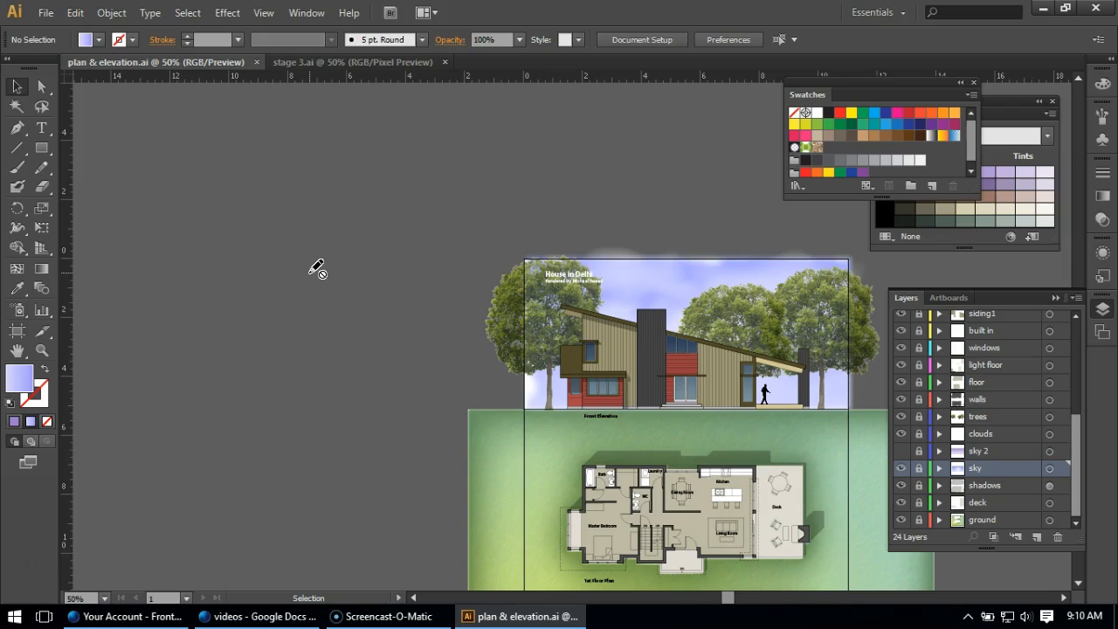
scroll(314, 272, down, 3)
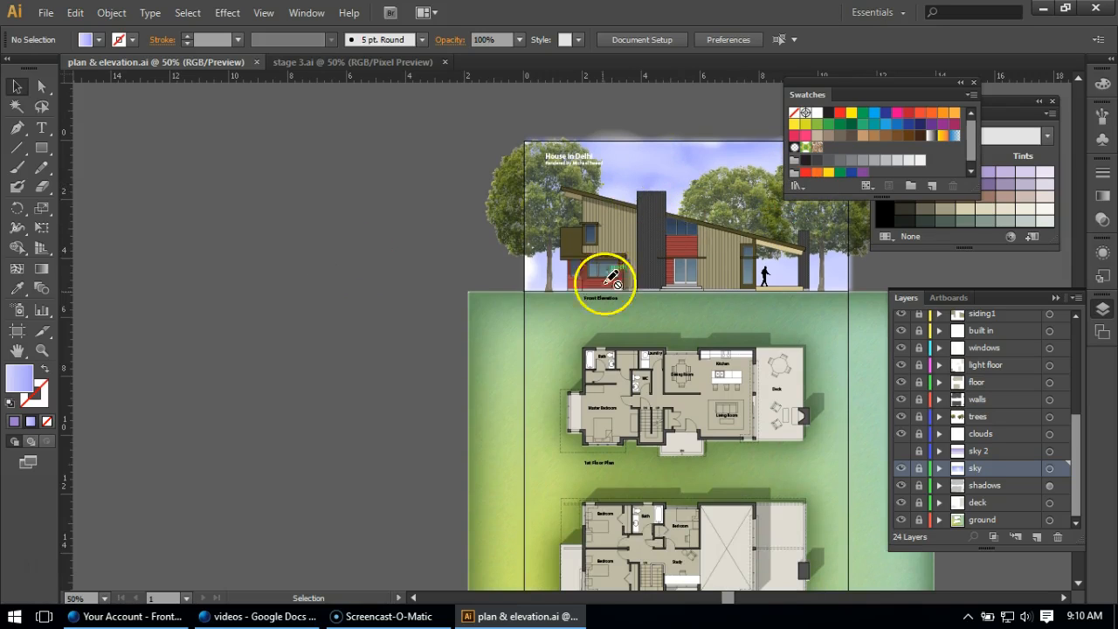